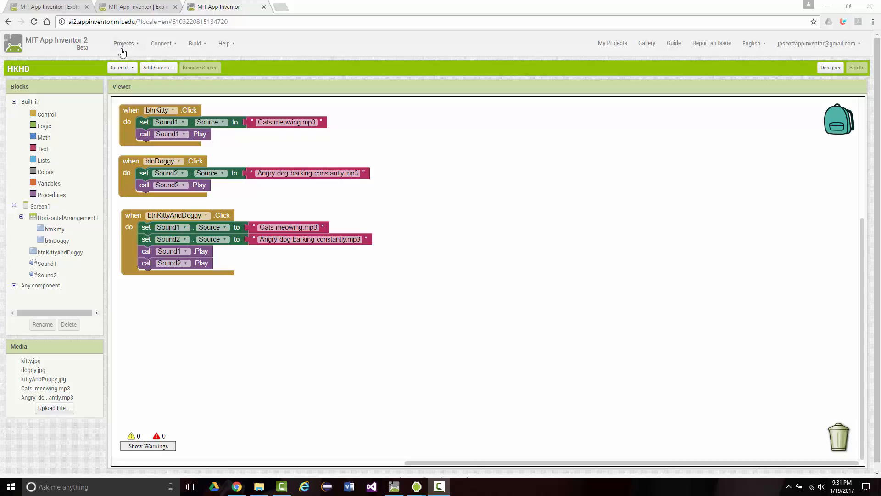
- Create a new App Inventor project named GG1 from the project list
{"action": "left_click", "coordinate": [123, 44]}
{"action": "left_click", "coordinate": [122, 64]}
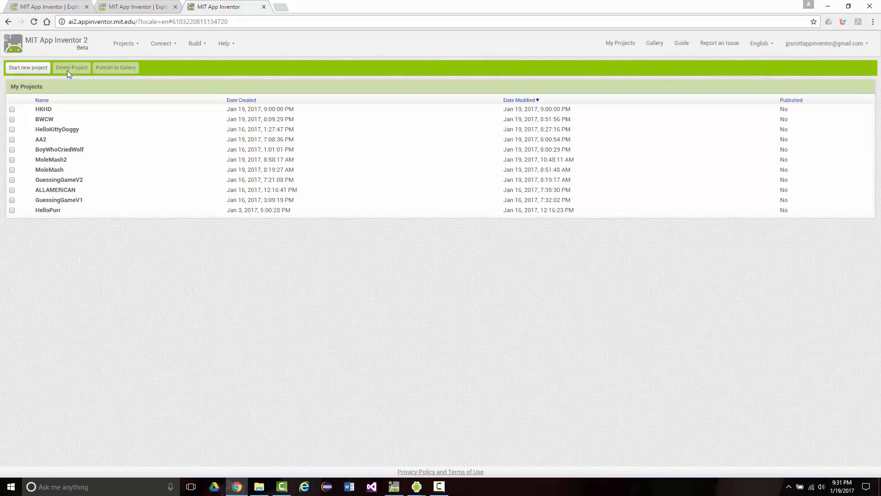
{"action": "left_click", "coordinate": [39, 69]}
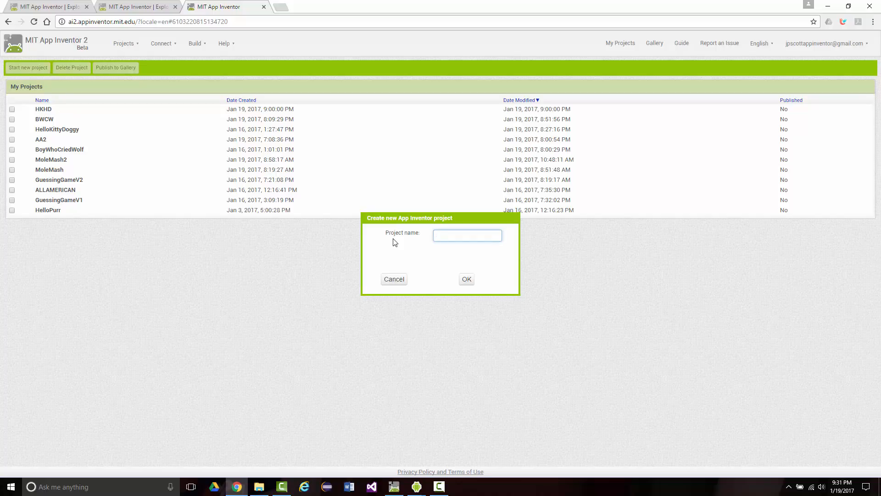
{"action": "key", "text": "Return"}
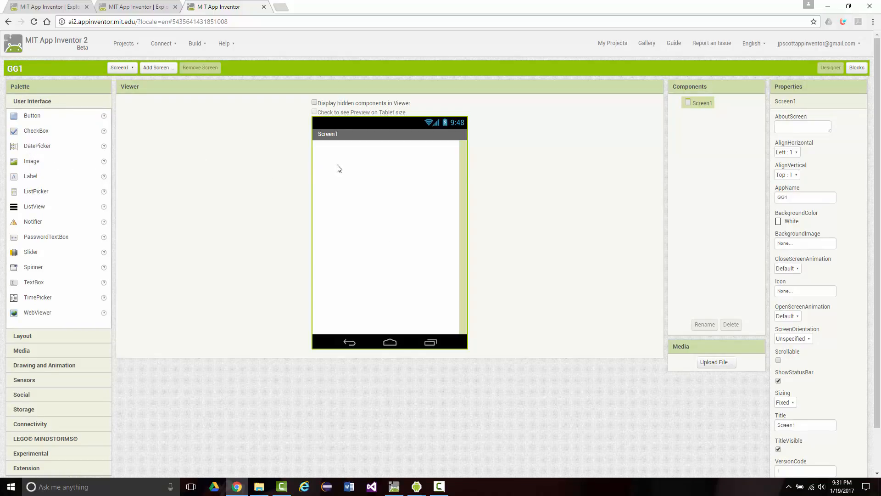
- Add a label at the top of Screen1 and set its width to Fill parent
{"action": "left_click_drag", "start_coordinate": [30, 176], "coordinate": [338, 148]}
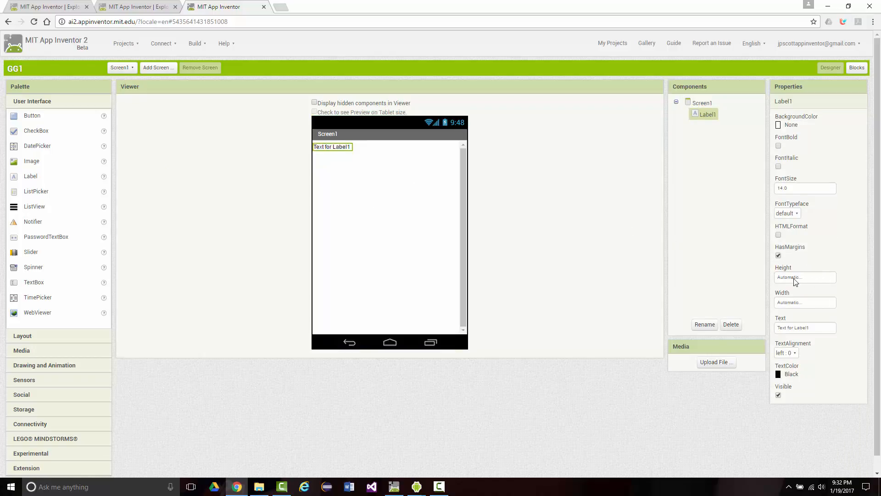
{"action": "left_click", "coordinate": [790, 304]}
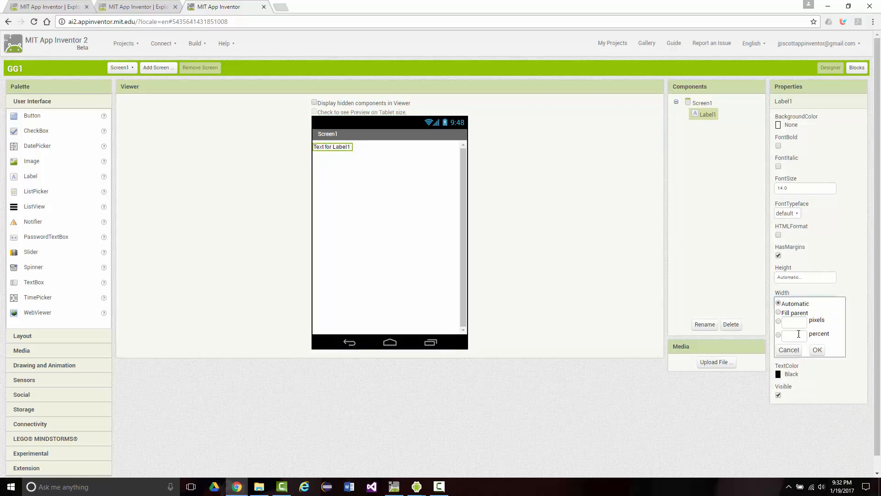
{"action": "left_click", "coordinate": [779, 313]}
{"action": "left_click", "coordinate": [817, 349]}
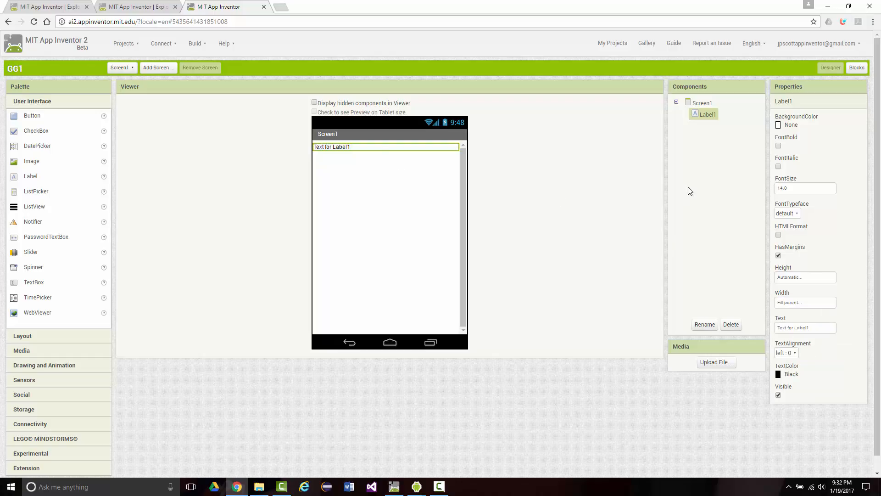
- Set the label's font size to 20 and make its text bold
{"action": "left_click", "coordinate": [804, 188]}
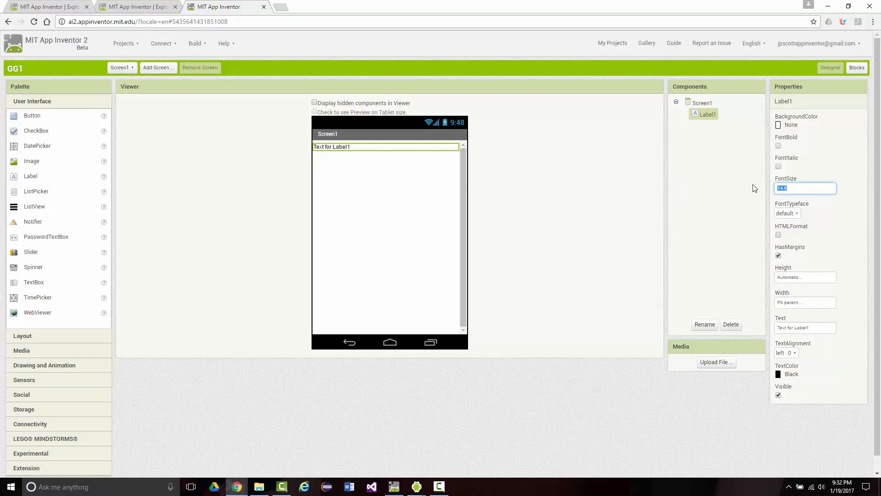
{"action": "type", "text": "20"}
{"action": "left_click", "coordinate": [779, 146]}
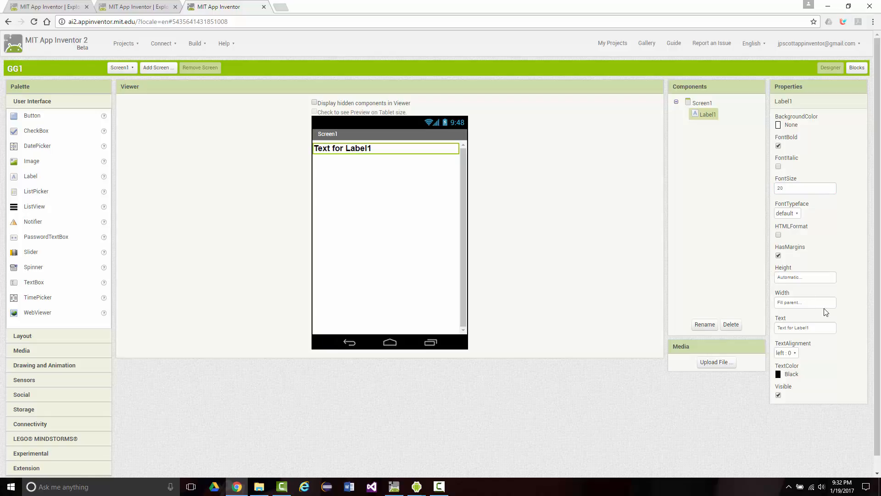
- Set the label's text to "Guess The Secret Number!" and its text alignment to center
{"action": "left_click", "coordinate": [817, 329]}
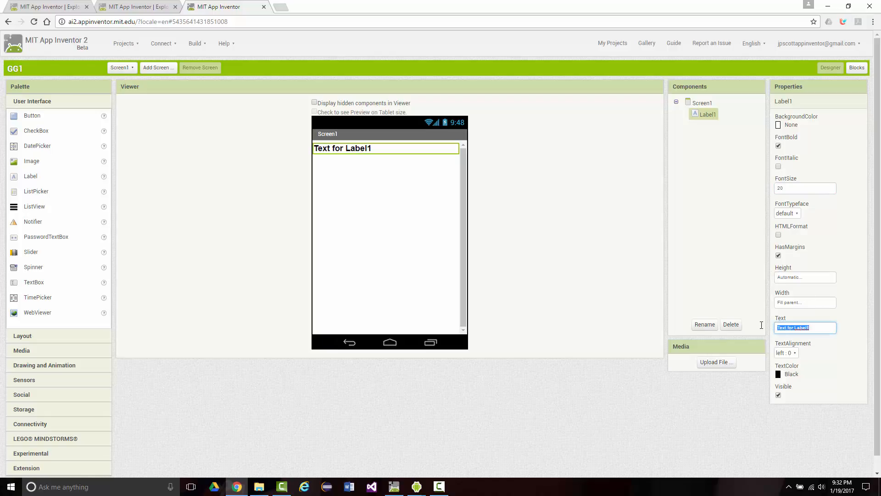
{"action": "type", "text": "W"}
{"action": "type", "text": "er!"}
{"action": "key", "text": "Return"}
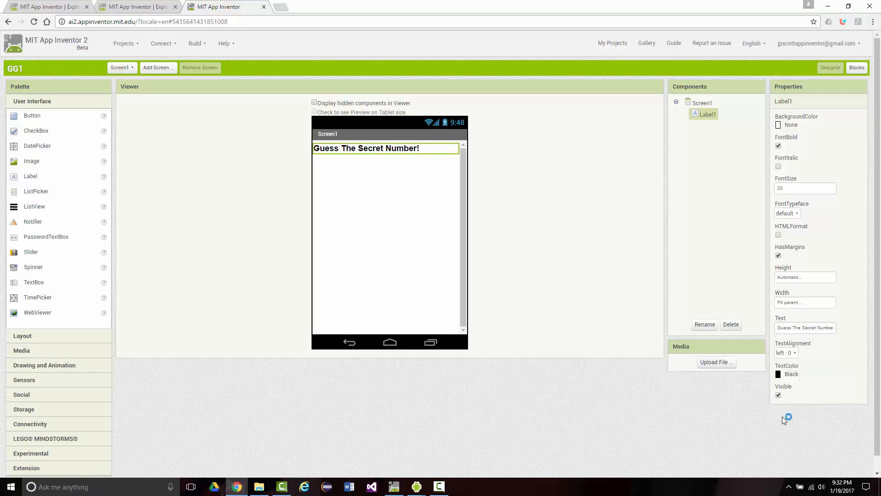
{"action": "left_click", "coordinate": [798, 357]}
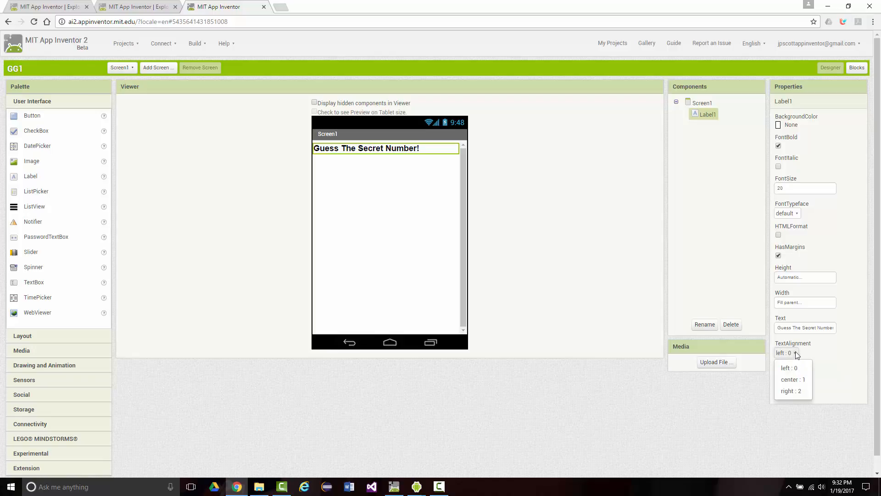
{"action": "left_click", "coordinate": [791, 377]}
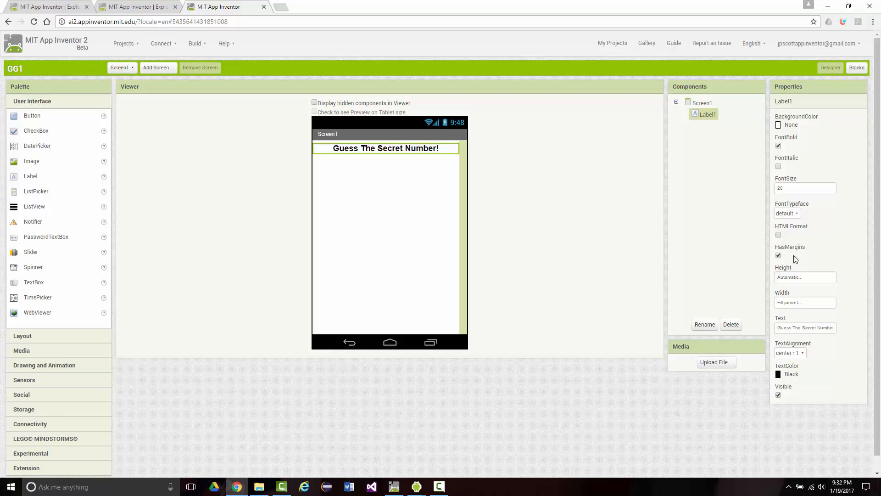
- Set the heading label's background color to Cyan, keeping the default typeface
{"action": "left_click", "coordinate": [798, 214]}
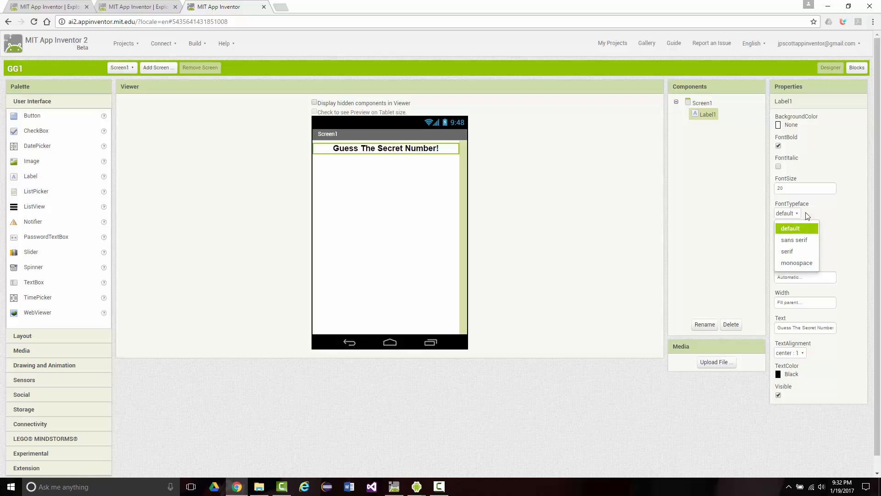
{"action": "left_click", "coordinate": [817, 208]}
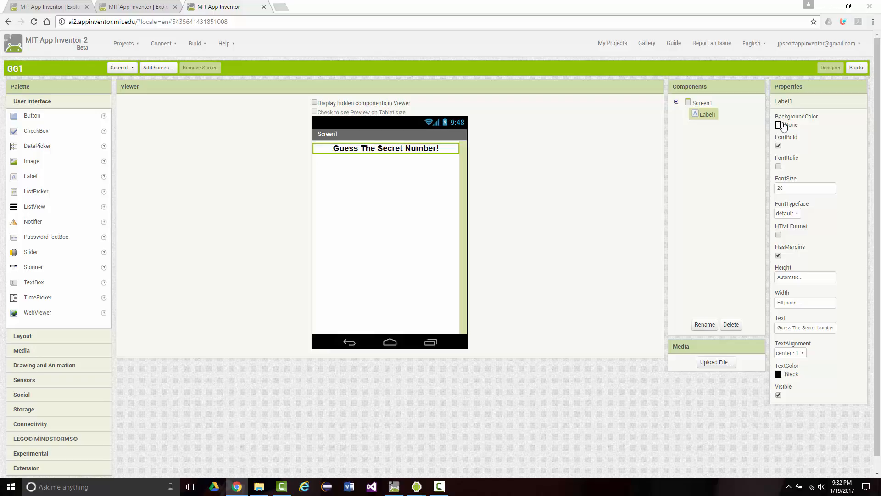
{"action": "left_click", "coordinate": [785, 126]}
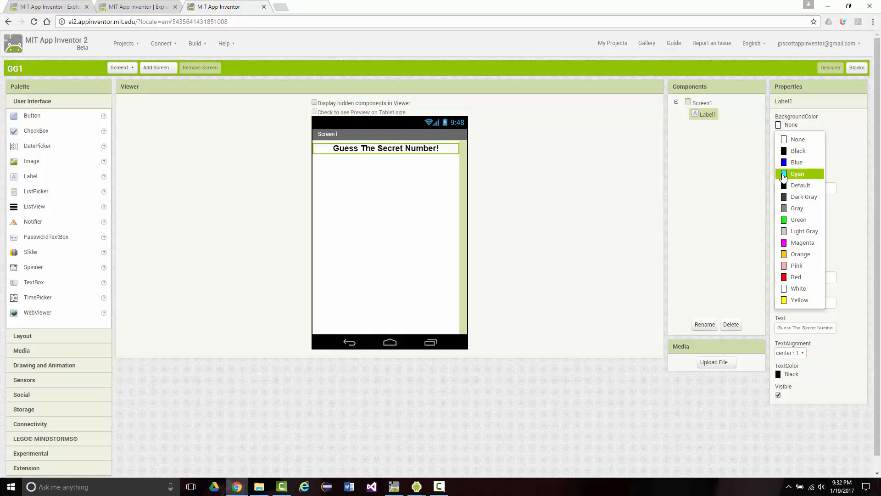
{"action": "left_click", "coordinate": [783, 173]}
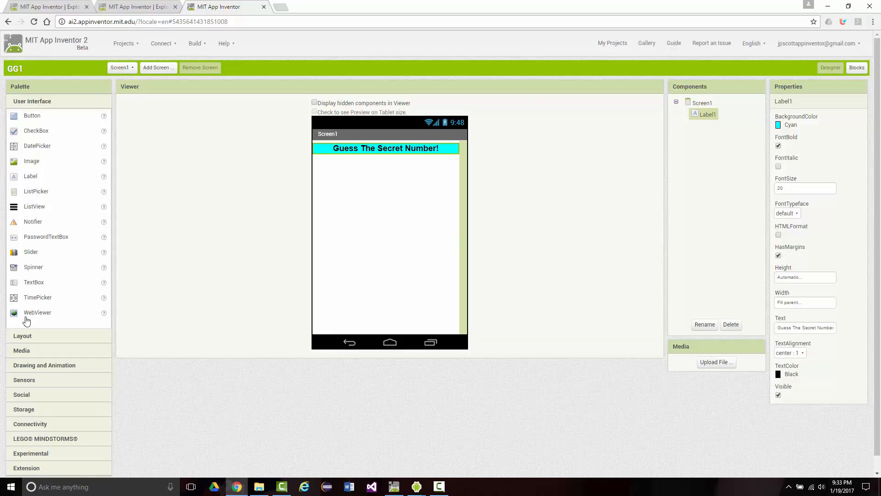
- Add a horizontal arrangement below the heading label and place a new label inside it
{"action": "left_click", "coordinate": [23, 336]}
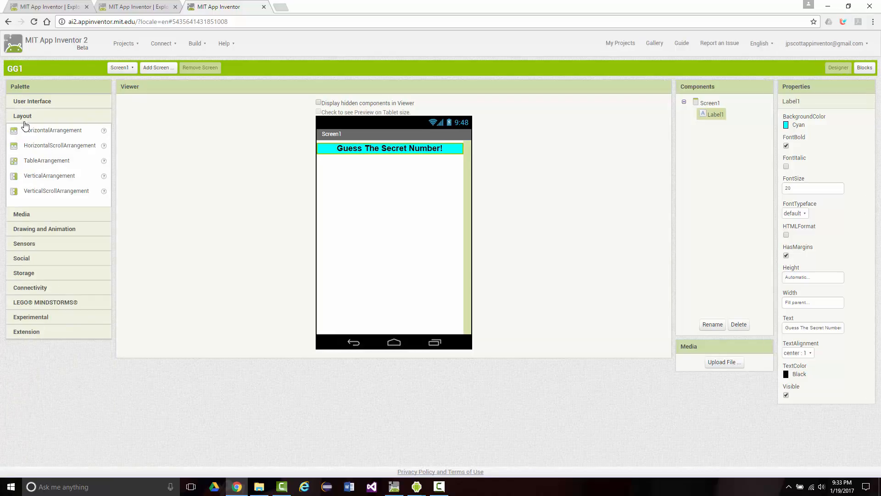
{"action": "left_click_drag", "start_coordinate": [37, 135], "coordinate": [338, 180]}
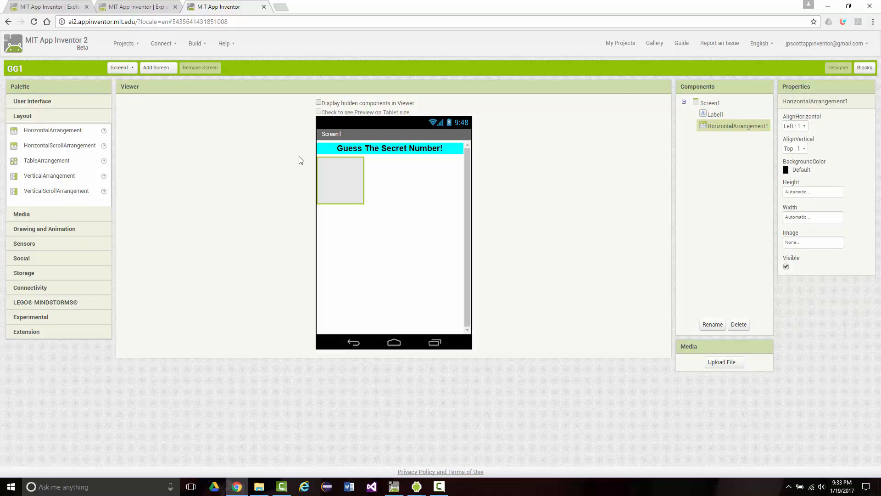
{"action": "left_click", "coordinate": [35, 102]}
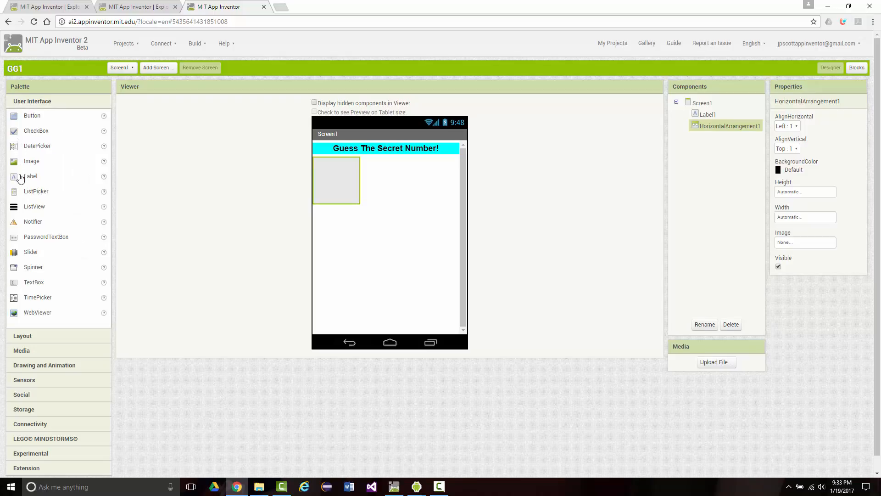
{"action": "left_click_drag", "start_coordinate": [19, 179], "coordinate": [334, 167]}
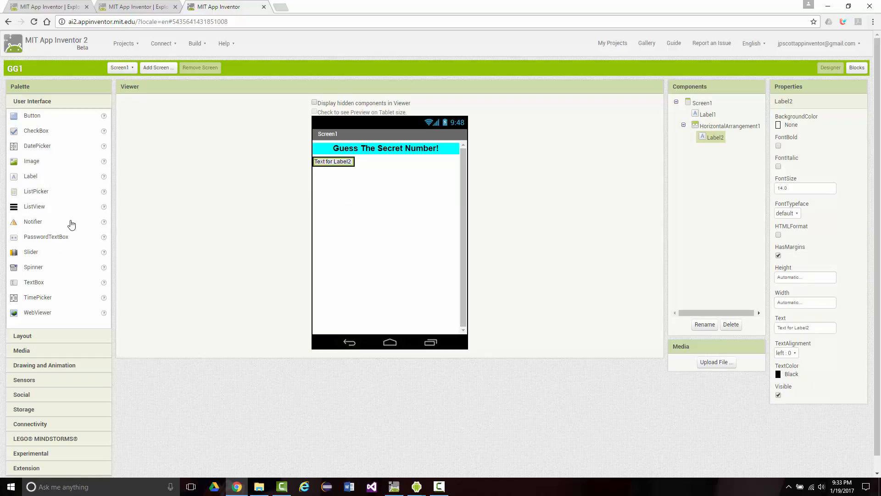
{"action": "left_click_drag", "start_coordinate": [40, 287], "coordinate": [373, 160]}
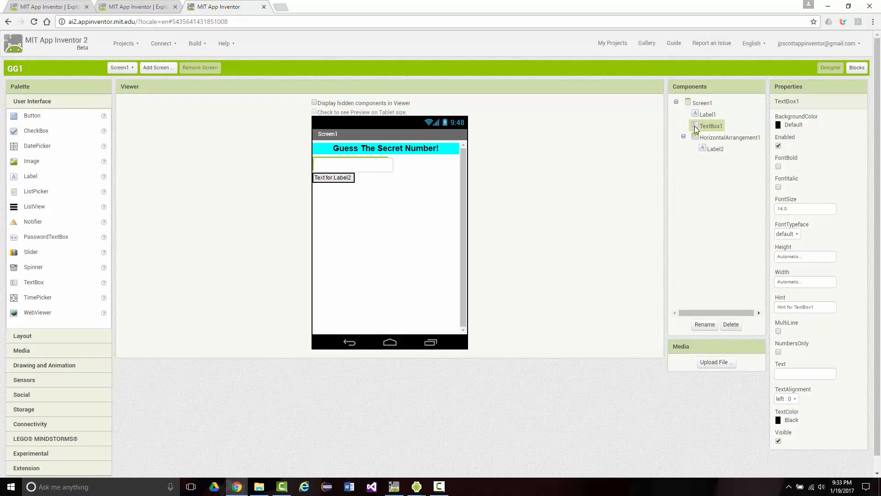
{"action": "left_click", "coordinate": [733, 325]}
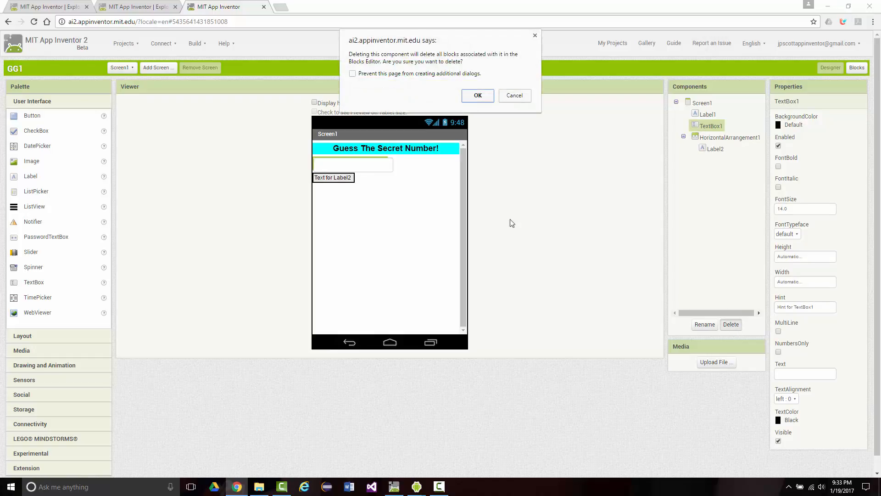
{"action": "left_click", "coordinate": [478, 96]}
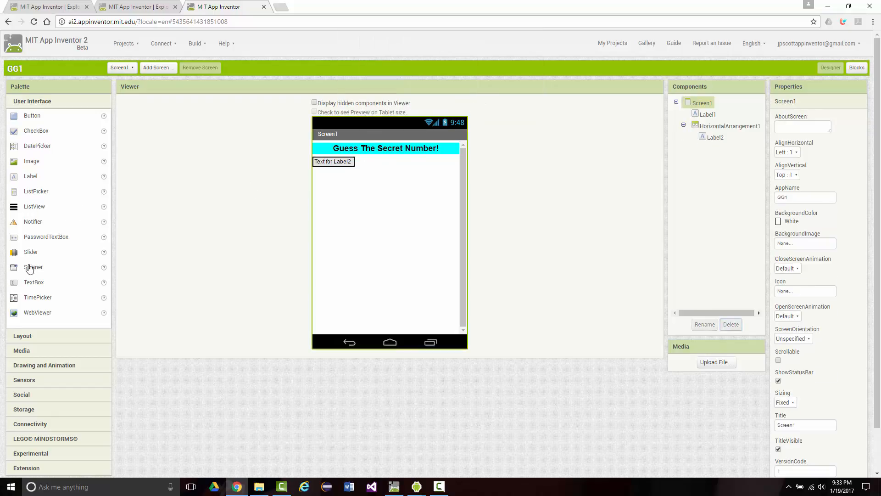
- Place a text box beside the label inside the horizontal arrangement and add a second horizontal arrangement below it
{"action": "left_click_drag", "start_coordinate": [39, 284], "coordinate": [344, 163]}
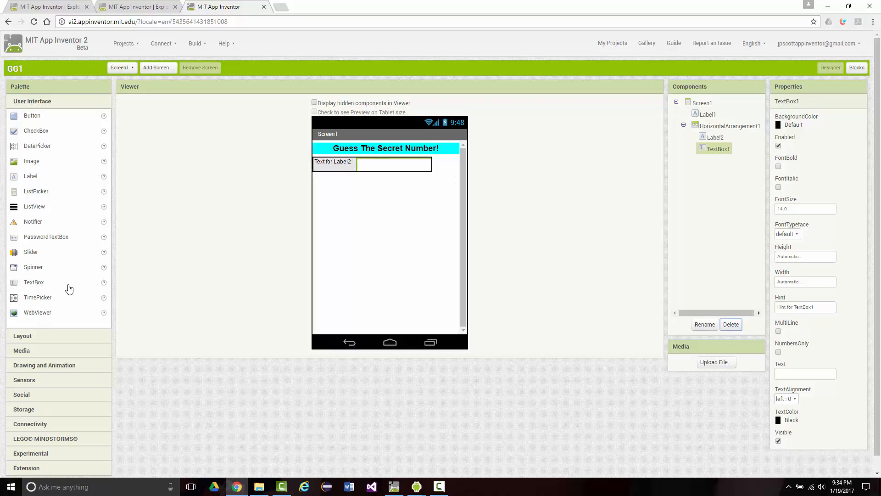
{"action": "left_click", "coordinate": [23, 337]}
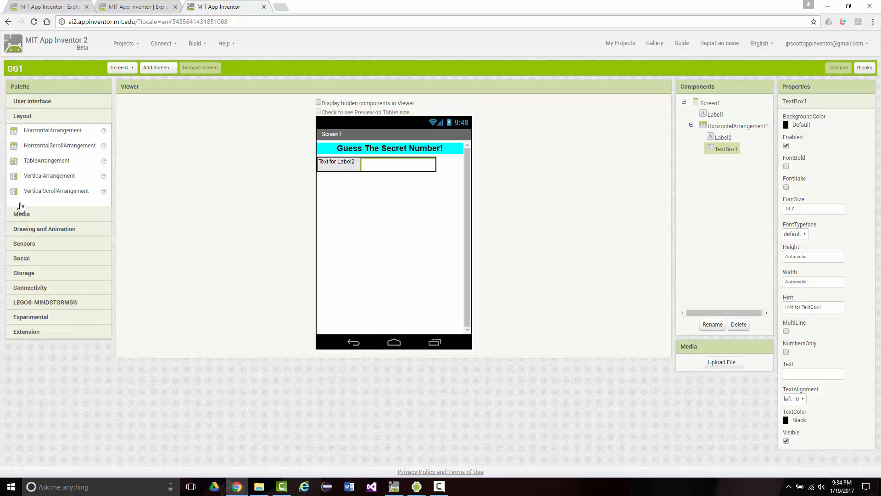
{"action": "left_click_drag", "start_coordinate": [30, 137], "coordinate": [342, 202]}
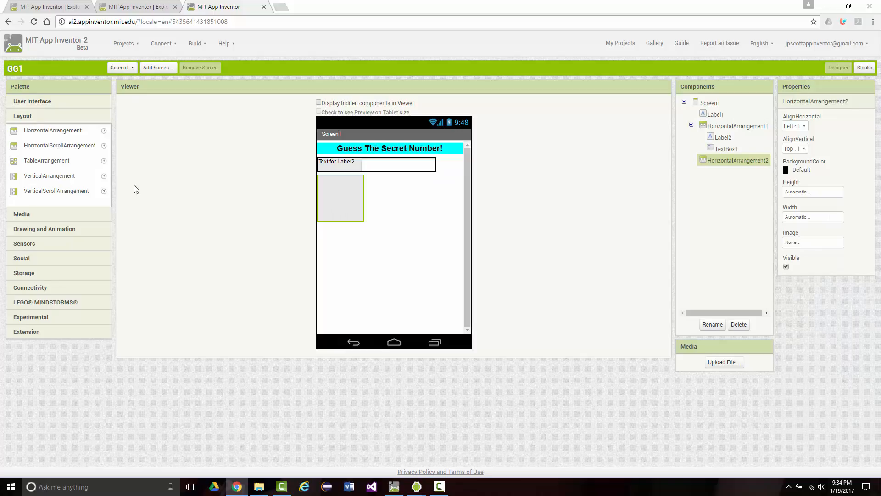
- Place two buttons side by side inside the second horizontal arrangement
{"action": "left_click", "coordinate": [25, 105]}
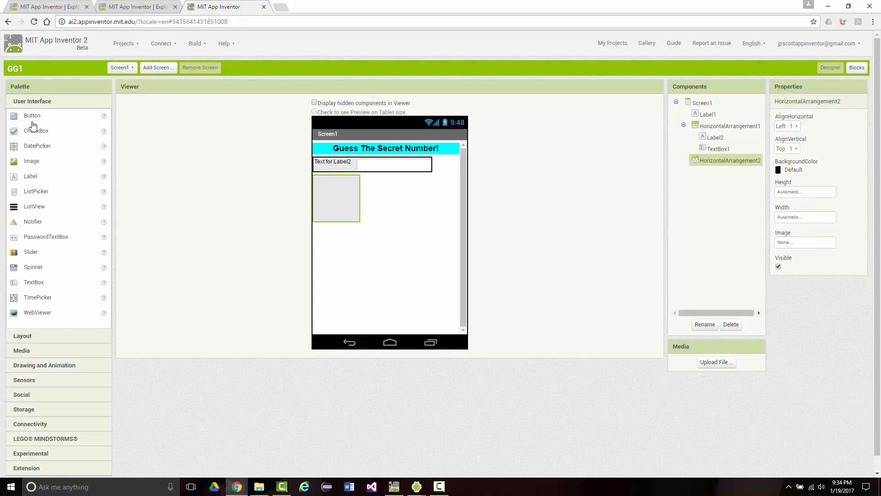
{"action": "left_click_drag", "start_coordinate": [27, 117], "coordinate": [329, 192]}
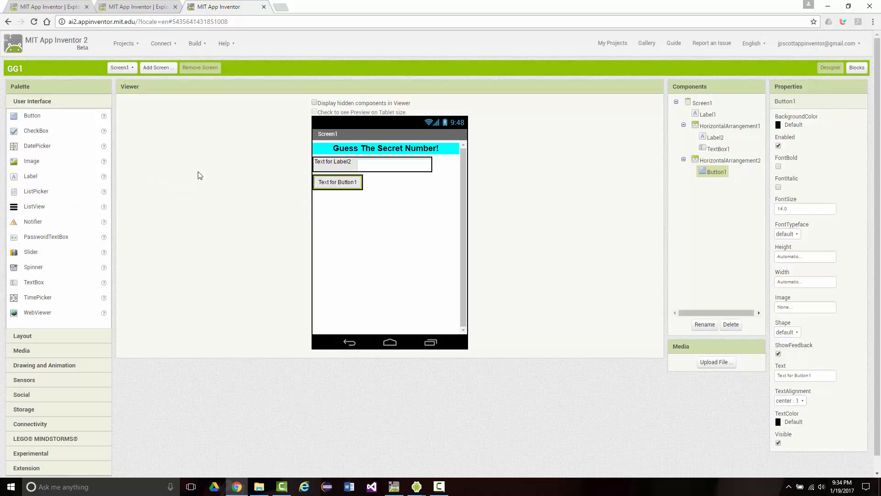
{"action": "left_click_drag", "start_coordinate": [25, 117], "coordinate": [358, 184]}
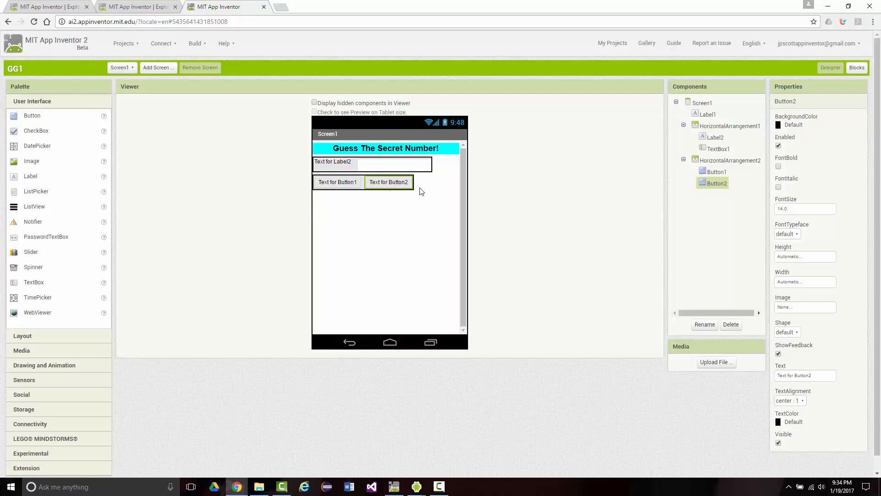
- Add a label below the button row and set its width to Fill parent
{"action": "left_click_drag", "start_coordinate": [30, 177], "coordinate": [336, 205]}
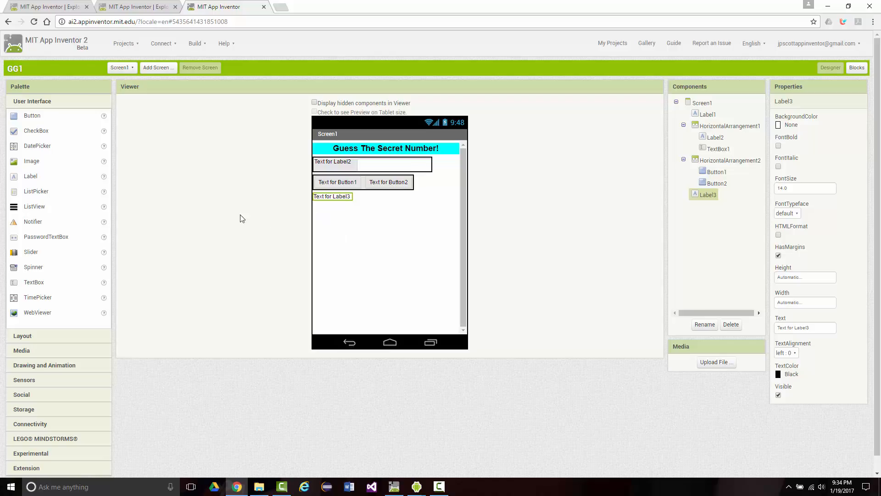
{"action": "left_click_drag", "start_coordinate": [341, 198], "coordinate": [349, 207]}
{"action": "left_click", "coordinate": [787, 304]}
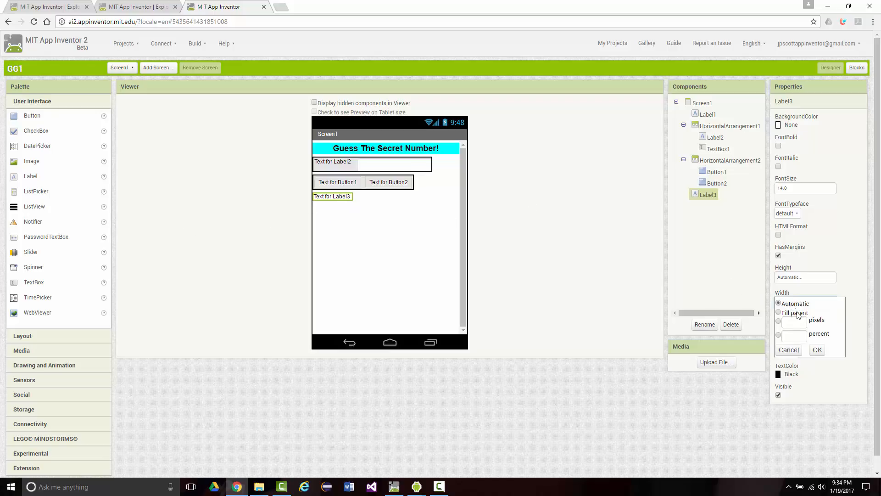
{"action": "left_click", "coordinate": [793, 314]}
{"action": "left_click", "coordinate": [817, 350]}
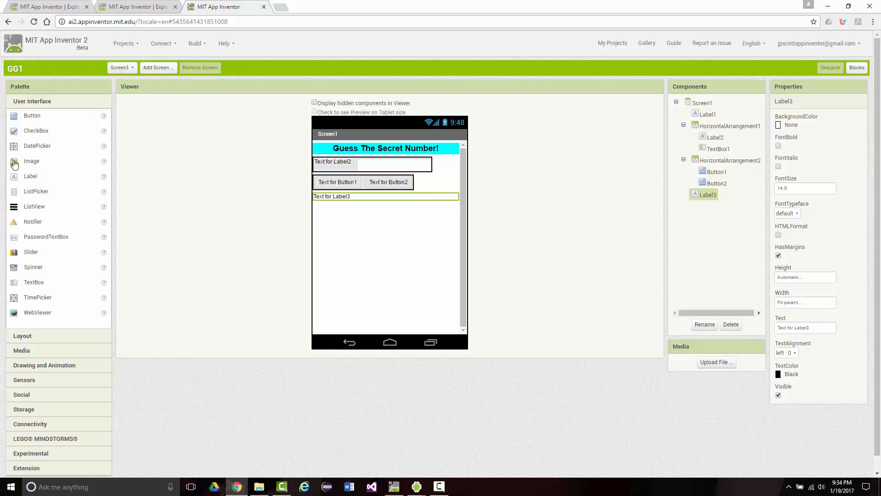
- Add an image component below the last label and set its width to Fill parent
{"action": "left_click_drag", "start_coordinate": [14, 163], "coordinate": [324, 231]}
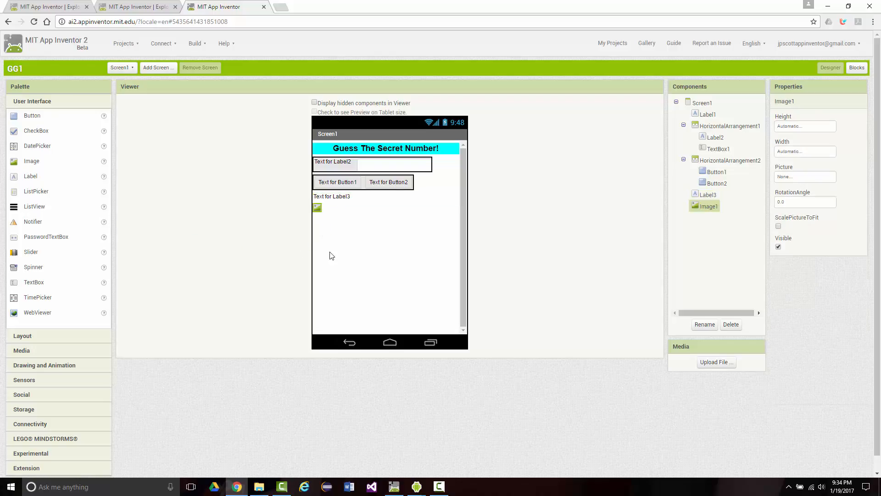
{"action": "left_click", "coordinate": [785, 153]}
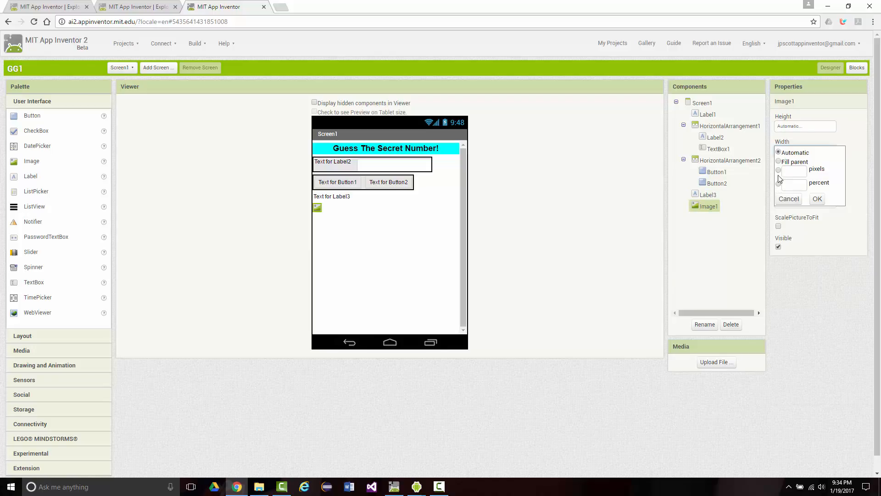
{"action": "left_click", "coordinate": [779, 161]}
{"action": "left_click", "coordinate": [817, 199]}
- Set the image component's height to Fill parent
{"action": "left_click", "coordinate": [782, 128]}
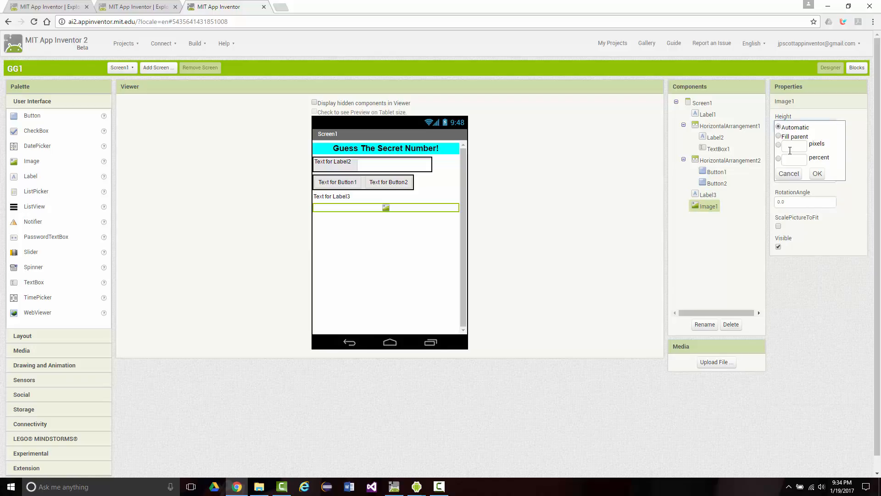
{"action": "left_click", "coordinate": [779, 136]}
{"action": "left_click", "coordinate": [817, 174]}
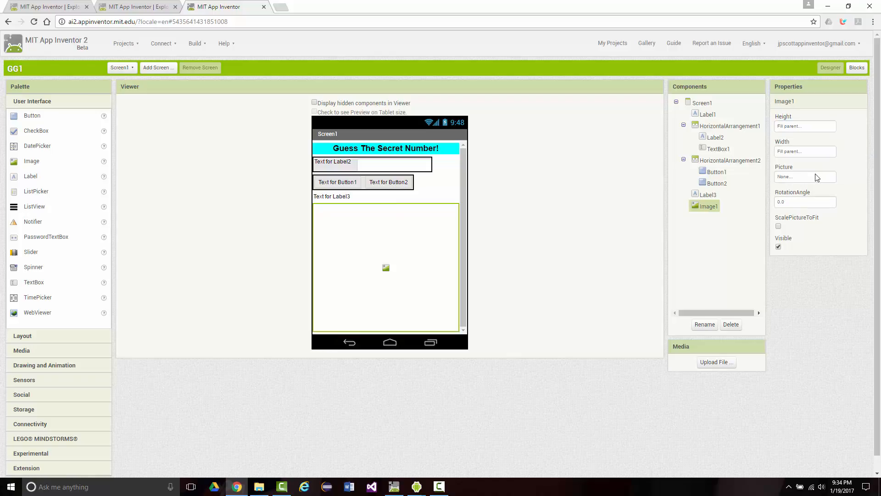
- Upload guessingGame.png from the AI2-Projects images folder as the image component's picture and scale the picture to fit
{"action": "left_click", "coordinate": [792, 181]}
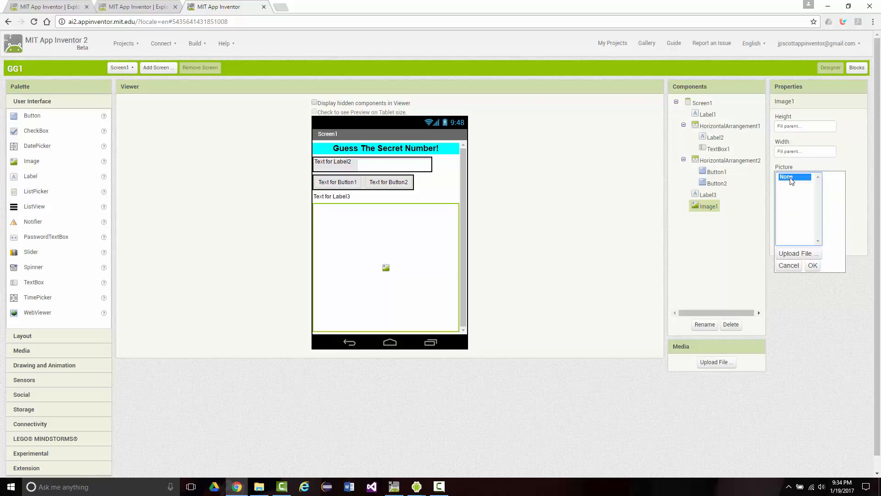
{"action": "left_click", "coordinate": [788, 255]}
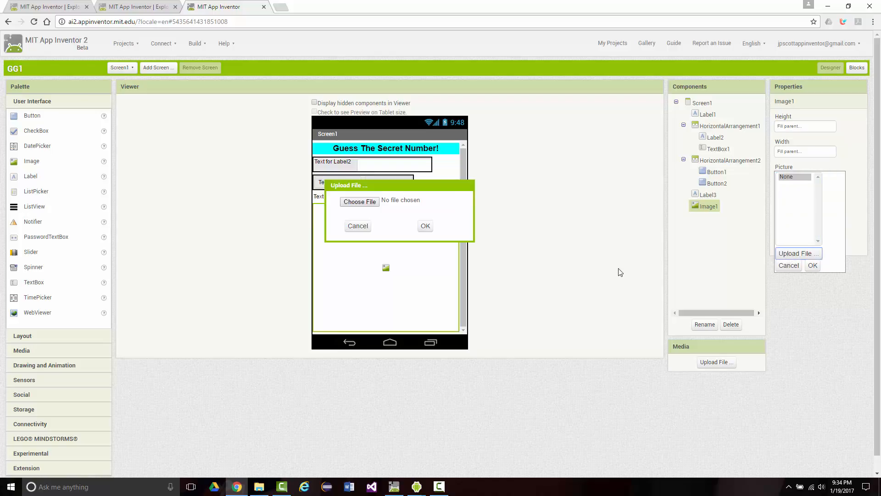
{"action": "left_click", "coordinate": [360, 202]}
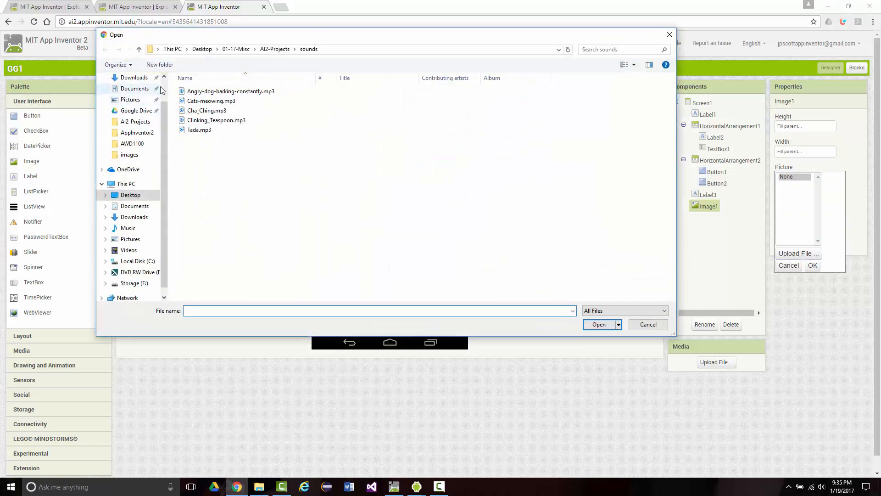
{"action": "left_click", "coordinate": [138, 50]}
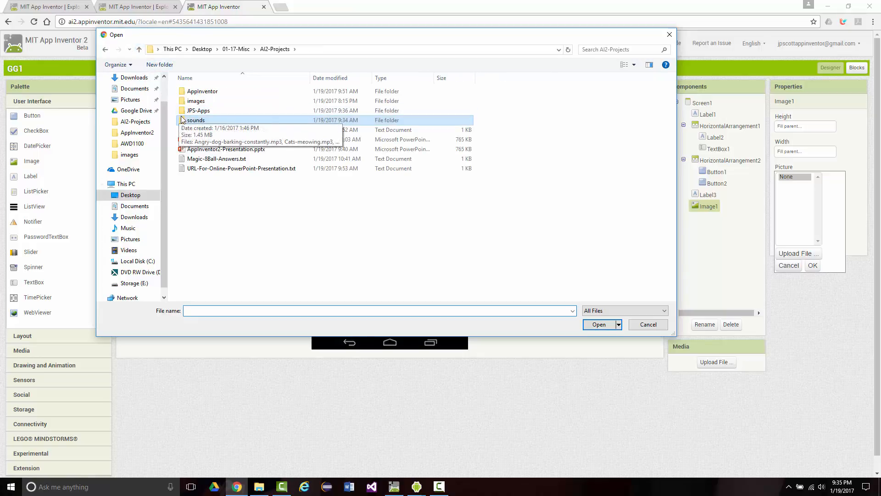
{"action": "left_click", "coordinate": [196, 123]}
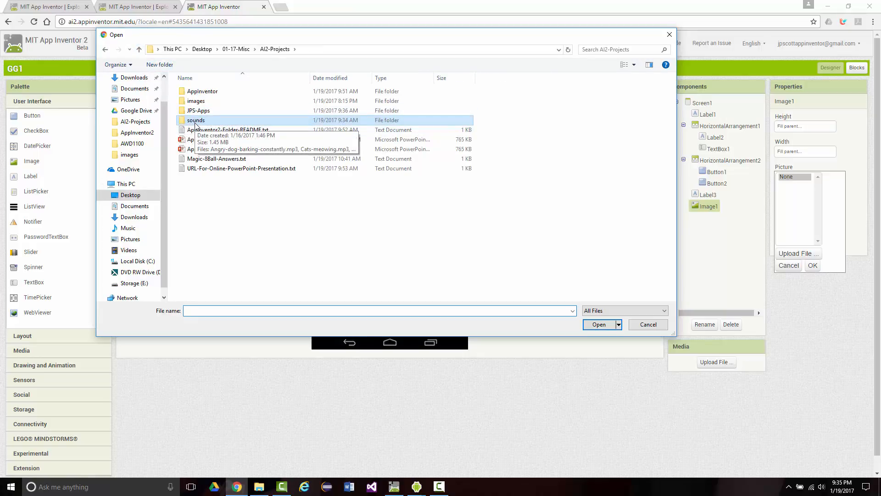
{"action": "double_click", "coordinate": [186, 102]}
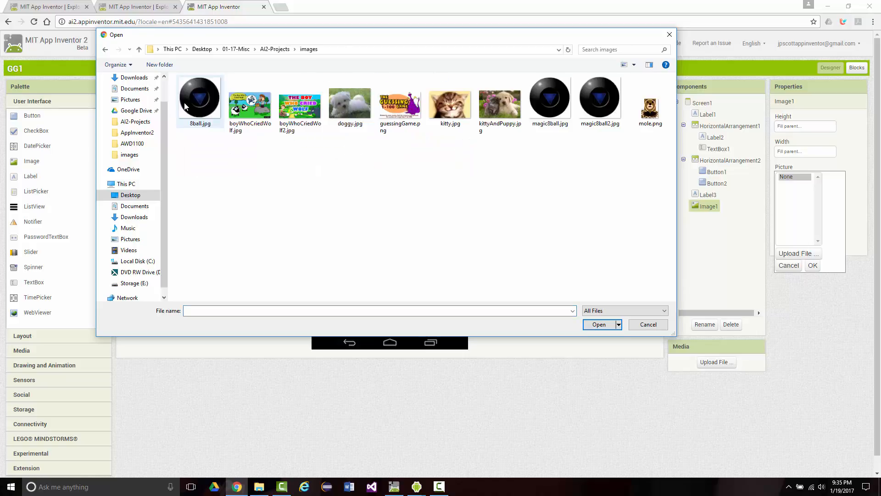
{"action": "left_click", "coordinate": [399, 110]}
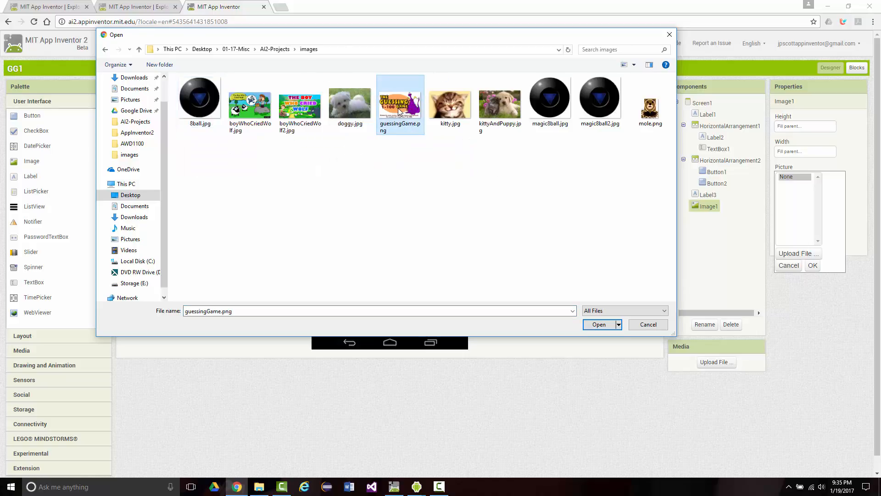
{"action": "double_click", "coordinate": [399, 110]}
{"action": "left_click", "coordinate": [425, 226]}
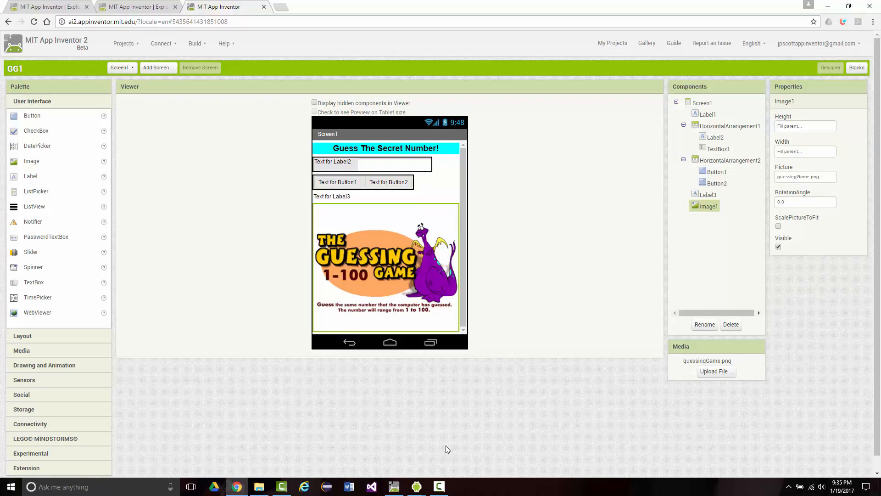
{"action": "left_click", "coordinate": [779, 227]}
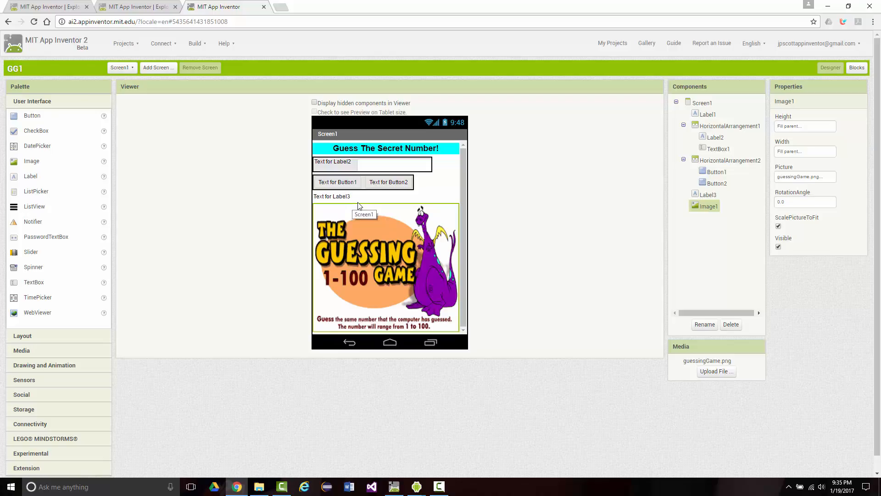
- Rename the image component as imgGuessingGame
{"action": "left_click", "coordinate": [333, 194]}
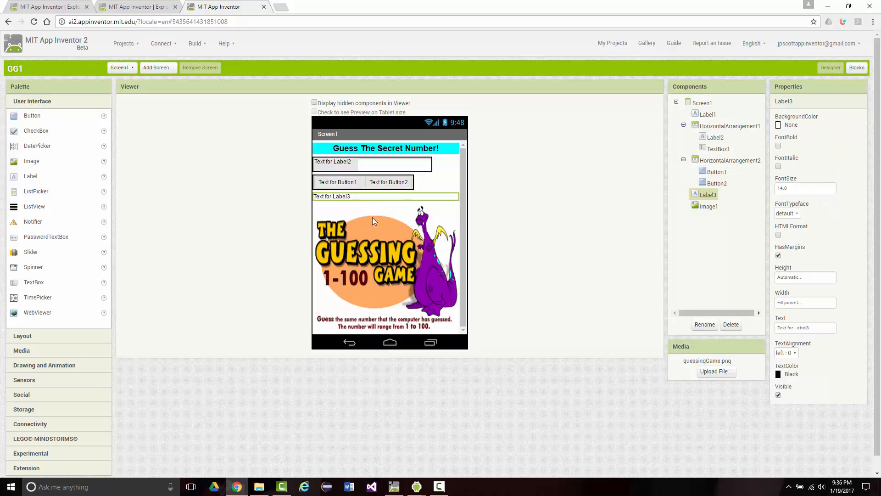
{"action": "left_click", "coordinate": [400, 238]}
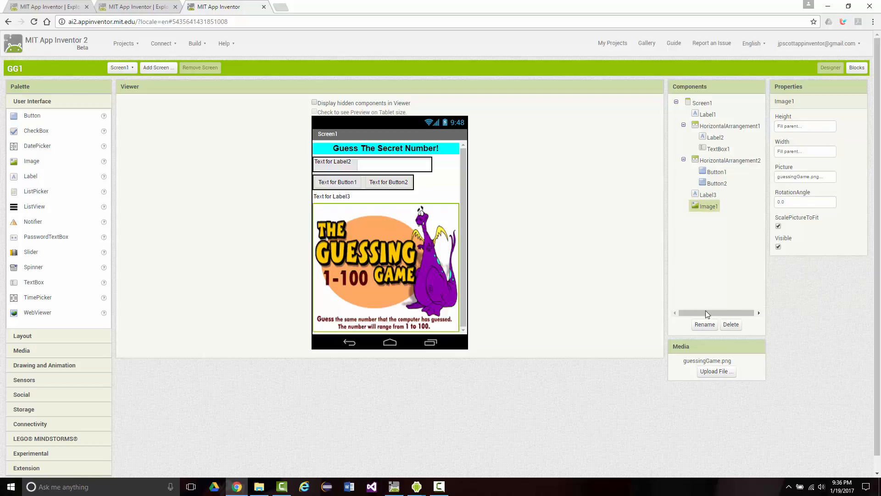
{"action": "left_click", "coordinate": [705, 325]}
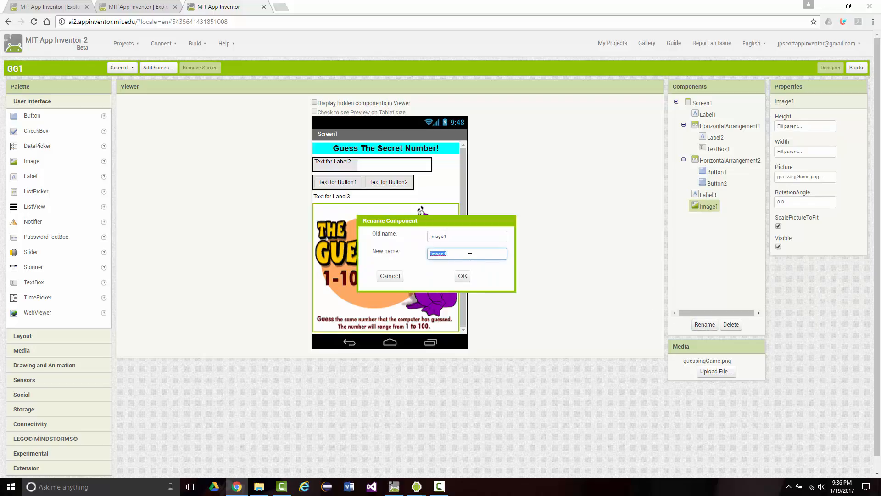
{"action": "type", "text": "imgGuessingGam"}
{"action": "key", "text": "Return"}
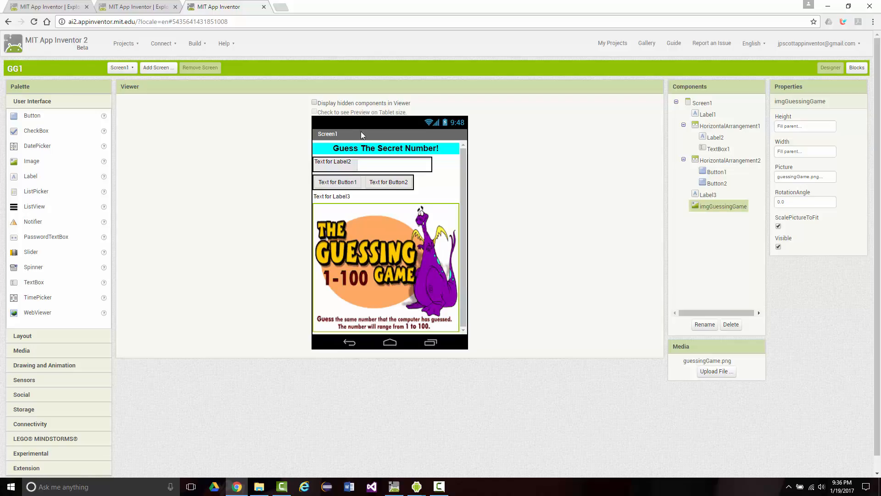
- Rename the label between the button row and the image as lblResult
{"action": "left_click", "coordinate": [330, 198]}
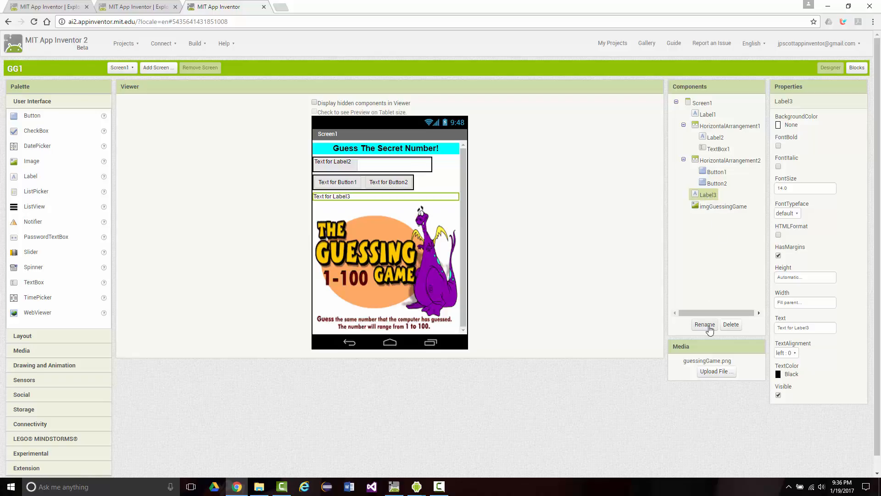
{"action": "left_click", "coordinate": [705, 324]}
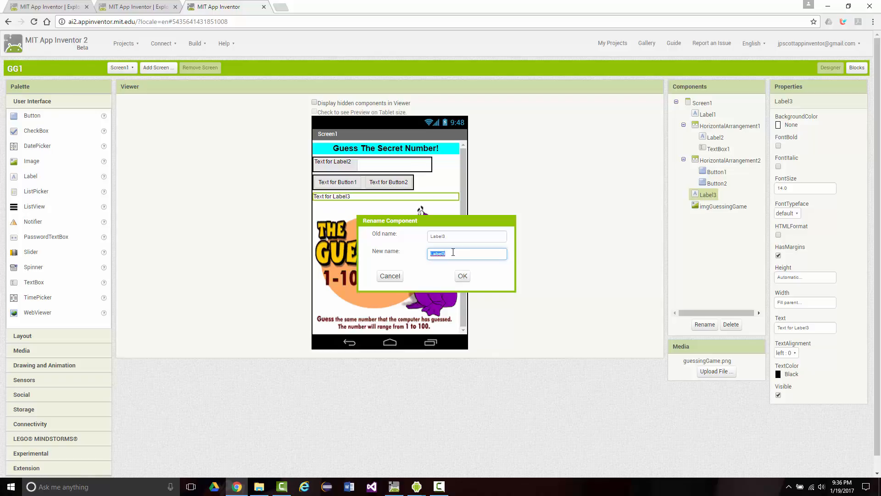
{"action": "type", "text": "lblResult"}
{"action": "left_click", "coordinate": [463, 276]}
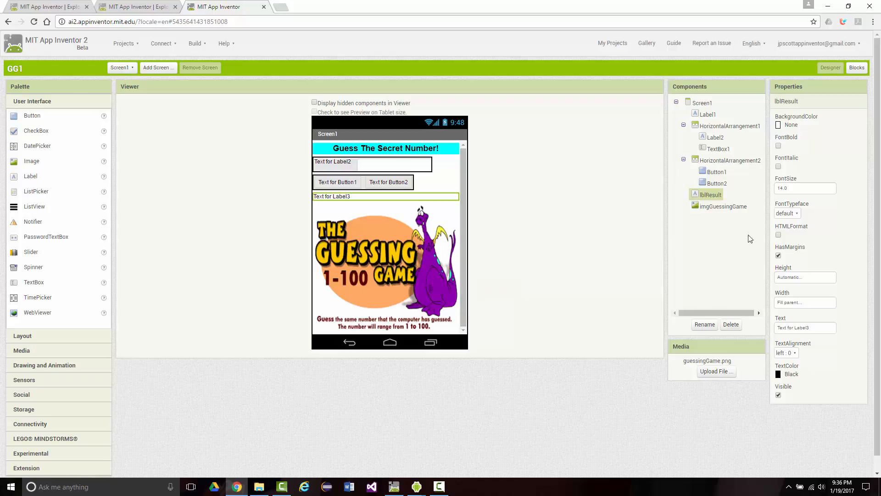
- Format lblResult with font size 18, bold text and a cyan background
{"action": "left_click", "coordinate": [792, 191]}
{"action": "left_click_drag", "start_coordinate": [794, 188], "coordinate": [775, 189]}
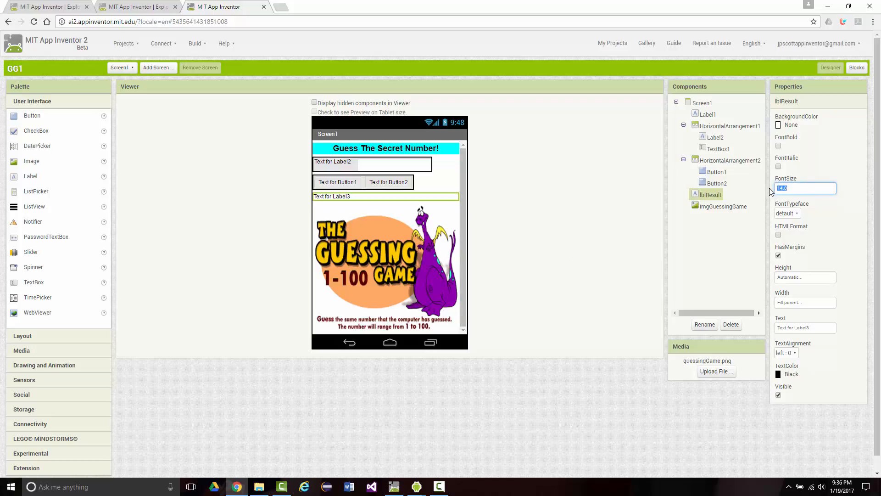
{"action": "type", "text": "18"}
{"action": "key", "text": "Return"}
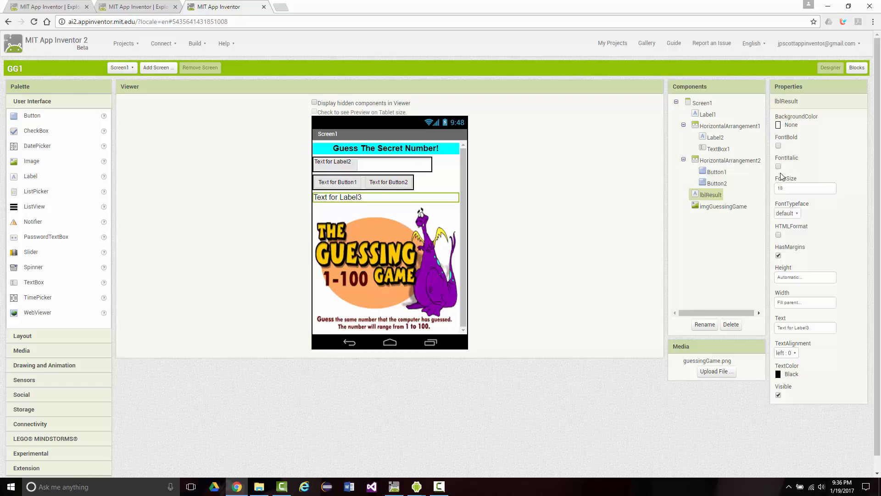
{"action": "left_click", "coordinate": [779, 146]}
{"action": "left_click", "coordinate": [780, 127]}
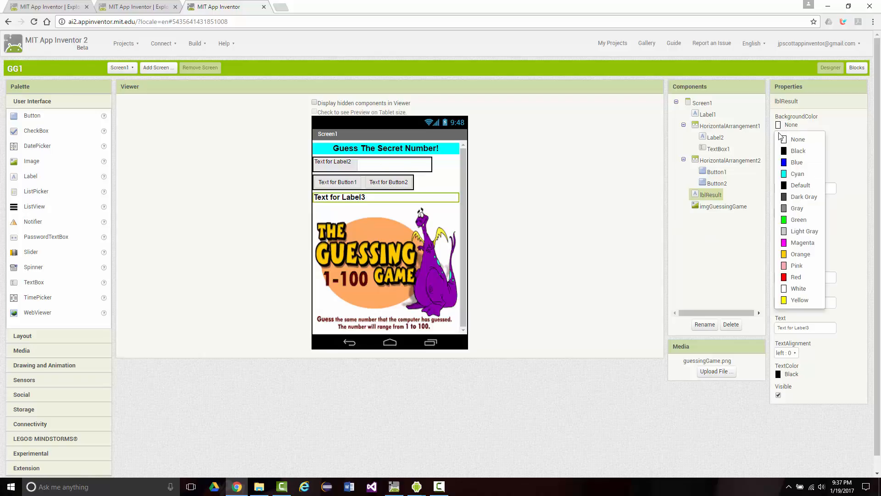
{"action": "left_click", "coordinate": [797, 174]}
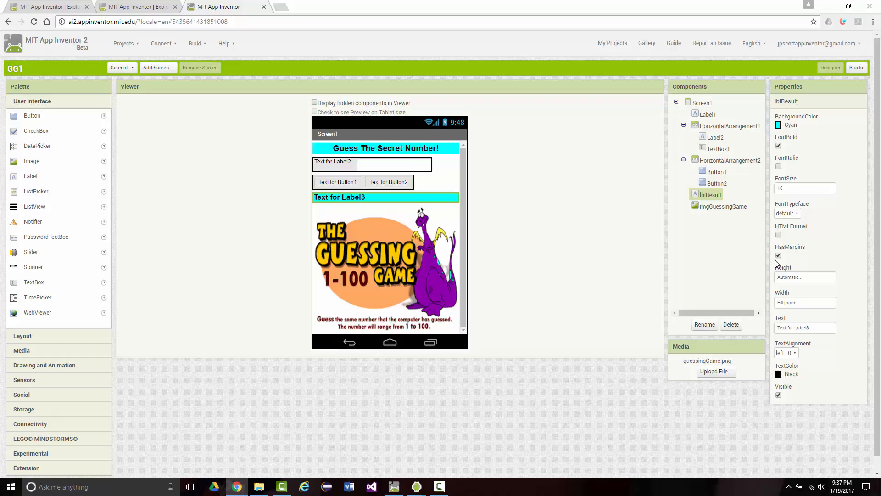
- Clear the default text of lblResult so the label is empty
{"action": "triple_click", "coordinate": [816, 328]}
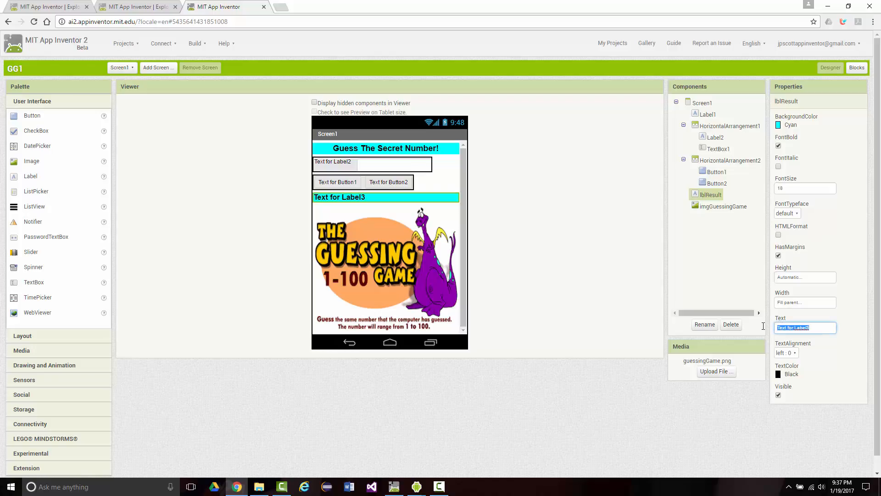
{"action": "key", "text": "BackSpace"}
{"action": "left_click", "coordinate": [556, 263]}
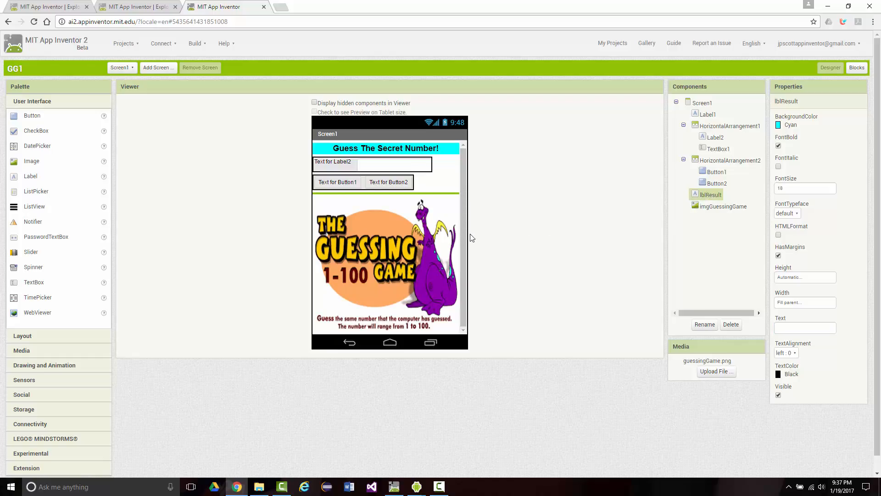
- Set the first button's text to "Check Guess" and rename the component as btnCheckGuess
{"action": "left_click", "coordinate": [343, 186]}
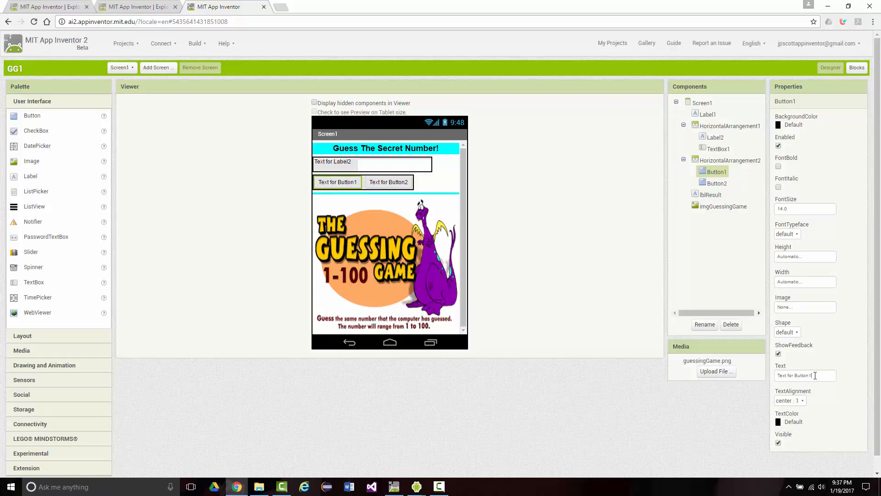
{"action": "left_click", "coordinate": [815, 375]}
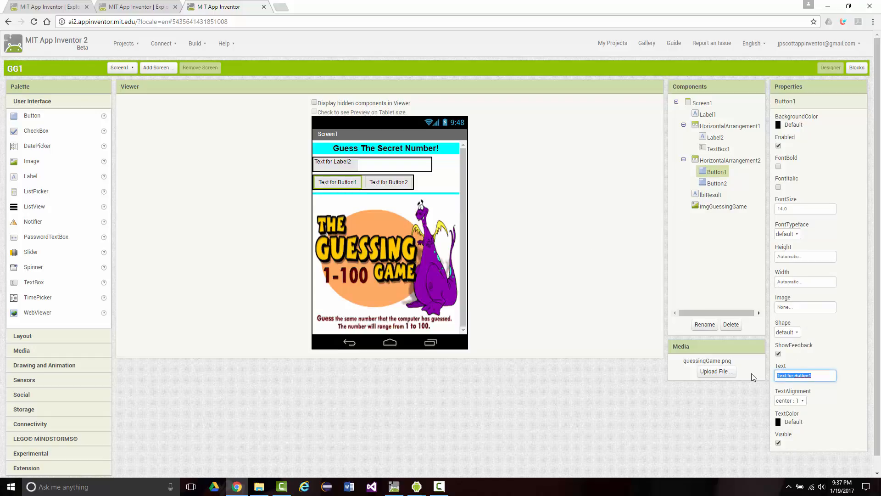
{"action": "type", "text": "Check Guess"}
{"action": "key", "text": "Return"}
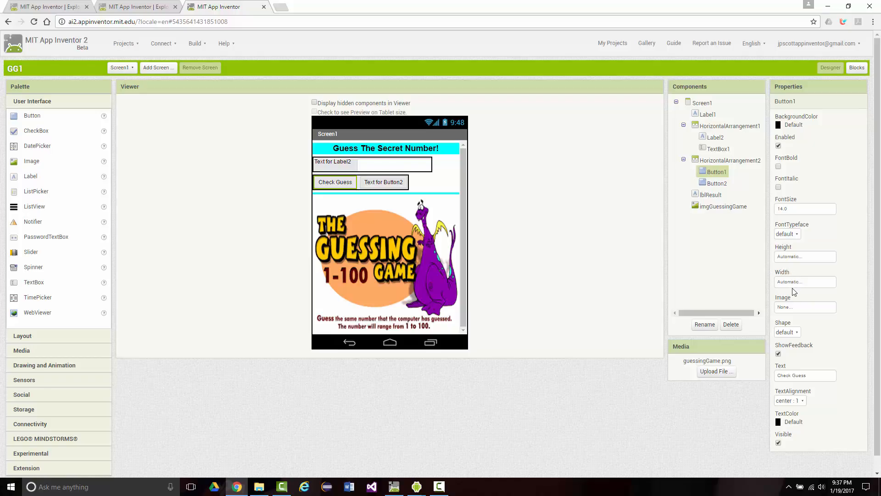
{"action": "left_click", "coordinate": [705, 324]}
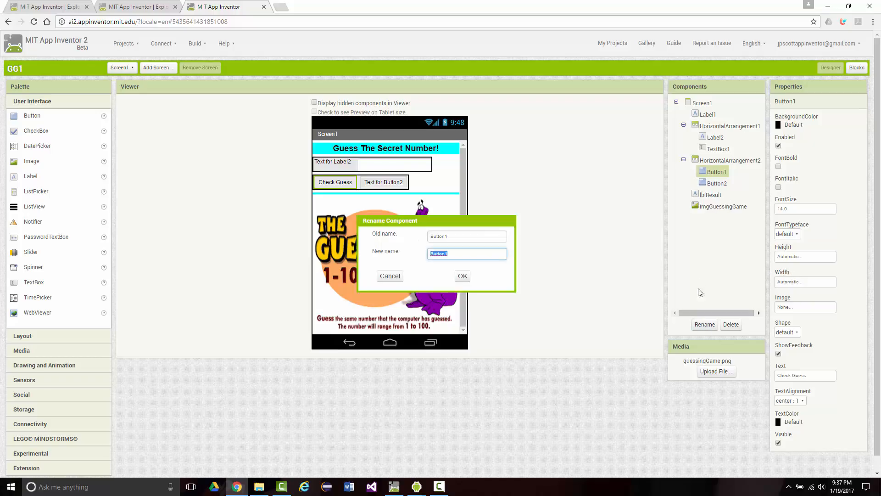
{"action": "type", "text": "btnCheckGuess"}
{"action": "key", "text": "Return"}
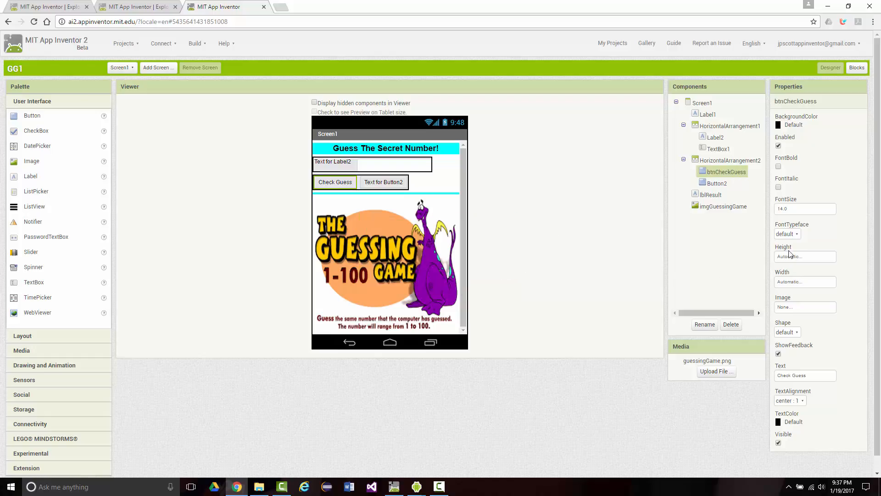
- Make the Check Guess button's text bold and set its width to 48 percent
{"action": "left_click", "coordinate": [779, 167]}
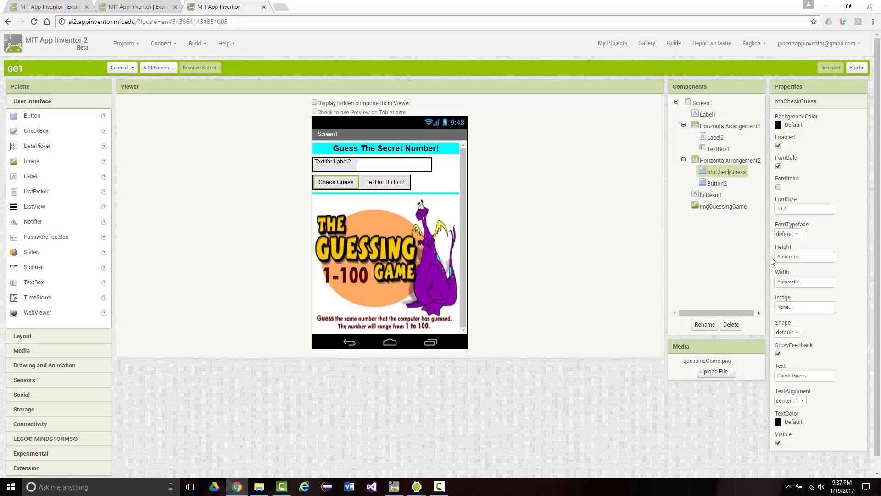
{"action": "left_click", "coordinate": [790, 284]}
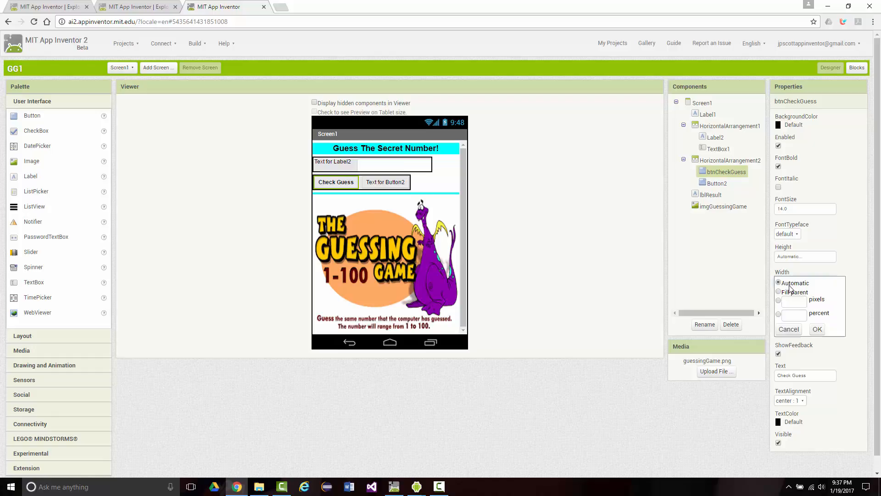
{"action": "left_click", "coordinate": [790, 316]}
{"action": "type", "text": "48"}
{"action": "left_click", "coordinate": [818, 329]}
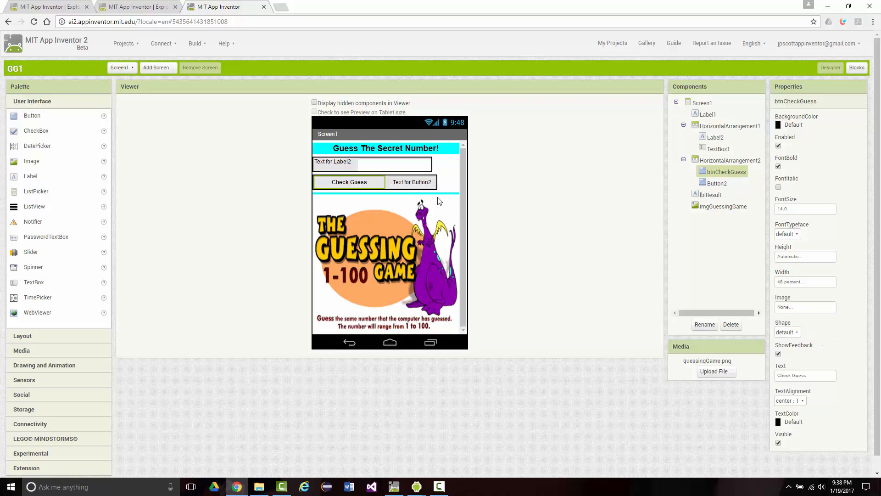
- Make the second button's text bold and rename the component as btnGenerateNewRandomNumber
{"action": "left_click", "coordinate": [407, 183]}
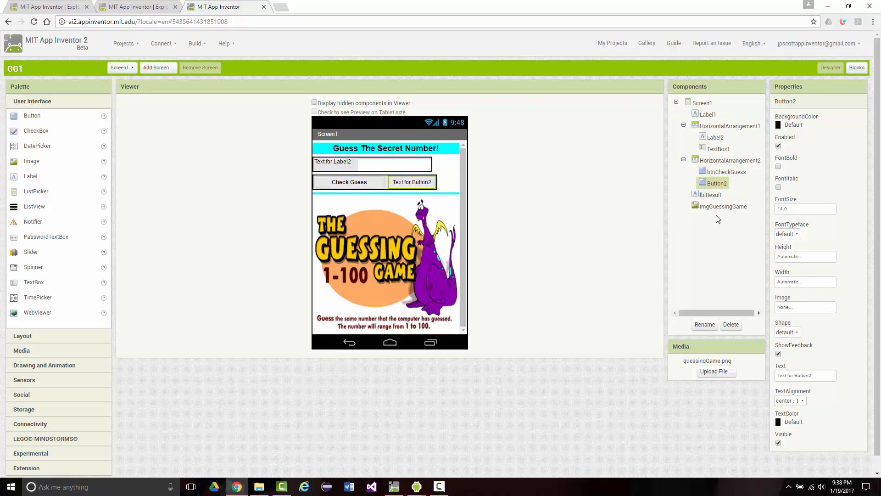
{"action": "left_click", "coordinate": [779, 166]}
{"action": "left_click", "coordinate": [705, 324]}
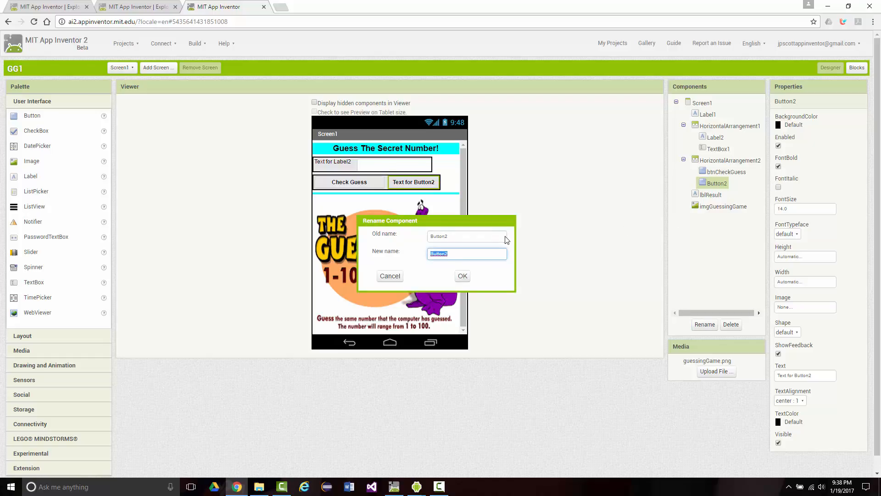
{"action": "type", "text": "btnGenerateNewRandomNumber"}
{"action": "left_click", "coordinate": [463, 276]}
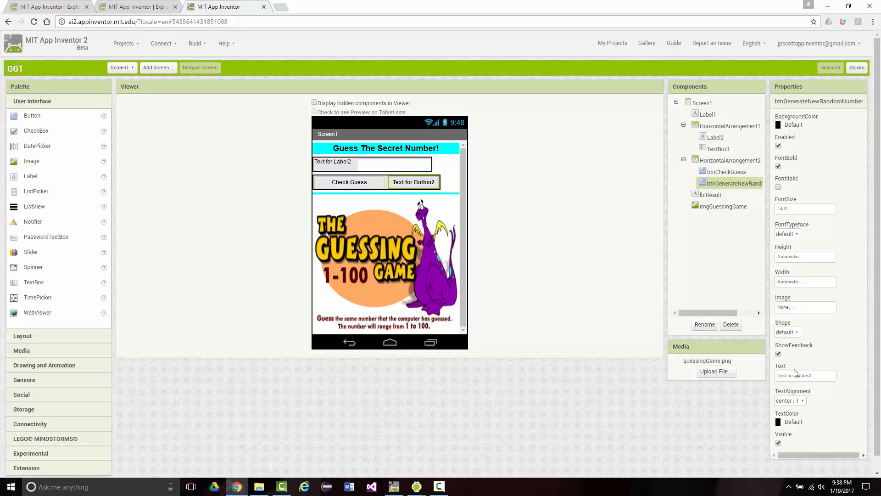
- Set the second button's text to "Generate New #" and its width to 48 percent
{"action": "left_click_drag", "start_coordinate": [812, 376], "coordinate": [773, 375]}
{"action": "type", "text": "Generate New #"}
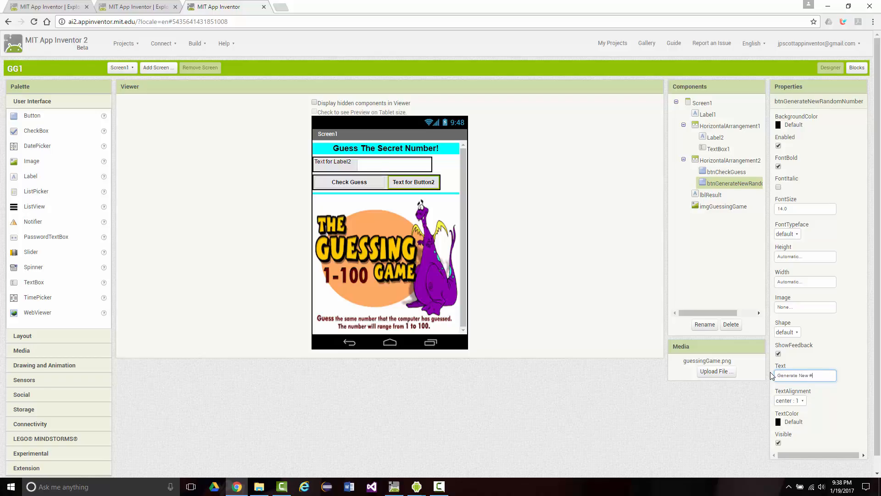
{"action": "key", "text": "Return"}
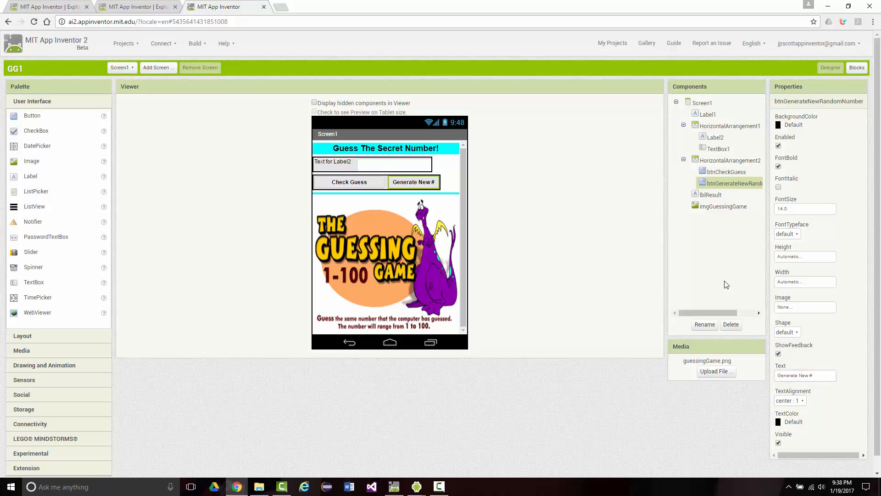
{"action": "left_click", "coordinate": [795, 285]}
{"action": "left_click", "coordinate": [795, 315]}
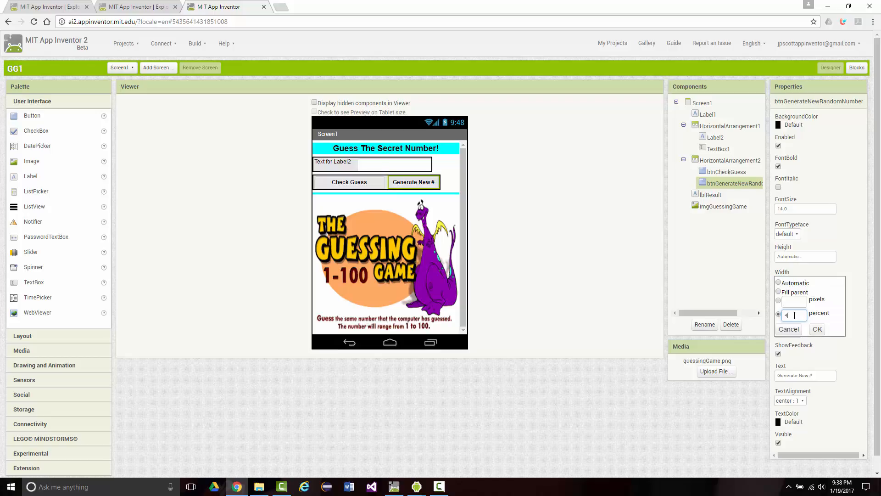
{"action": "type", "text": "48"}
{"action": "left_click", "coordinate": [817, 329]}
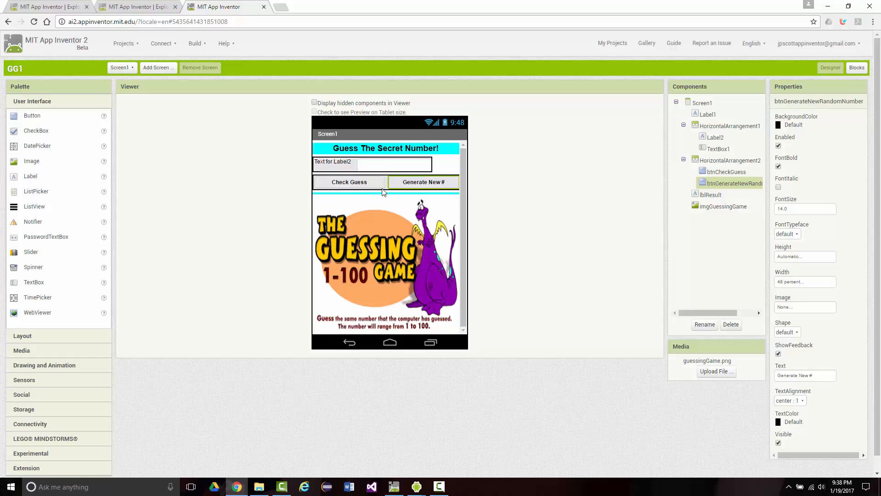
- Try the guessing game image with ScalePictureToFit disabled, and re-enable the option
{"action": "left_click", "coordinate": [394, 257]}
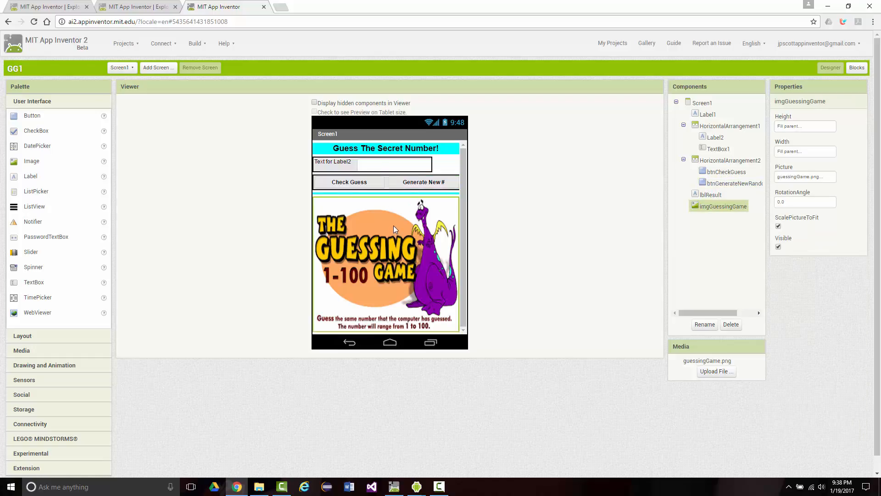
{"action": "left_click", "coordinate": [778, 226]}
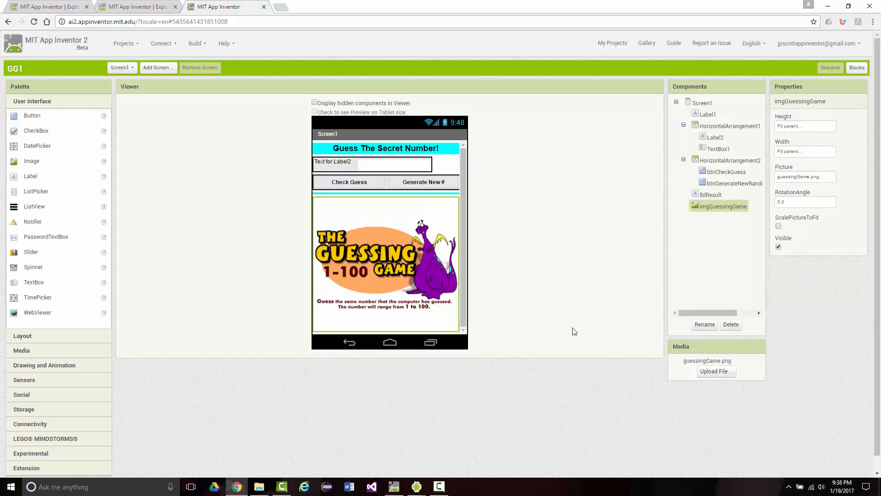
{"action": "left_click", "coordinate": [778, 226]}
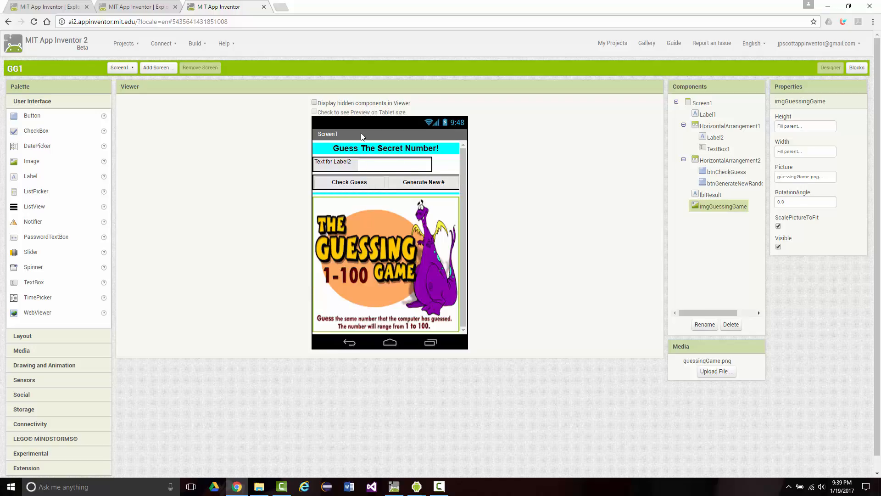
- Rename the cyan "Guess The Secret Number!" label component as lblTitle
{"action": "left_click", "coordinate": [337, 164]}
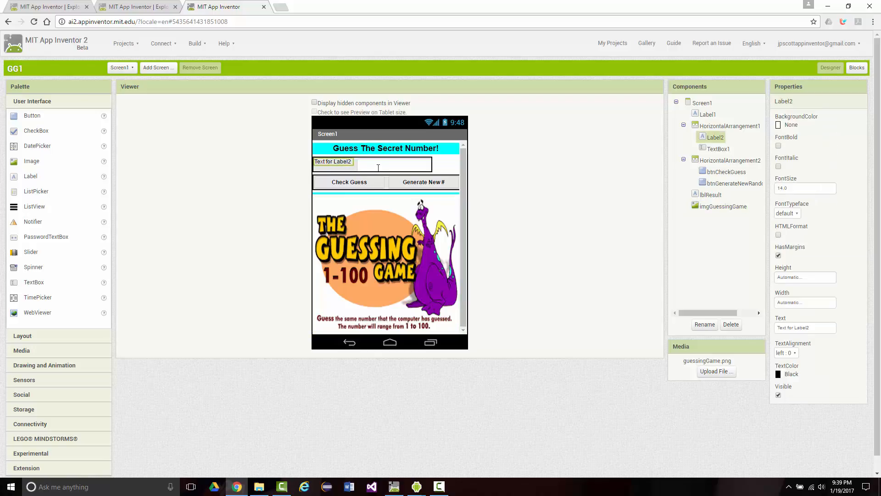
{"action": "left_click", "coordinate": [368, 149]}
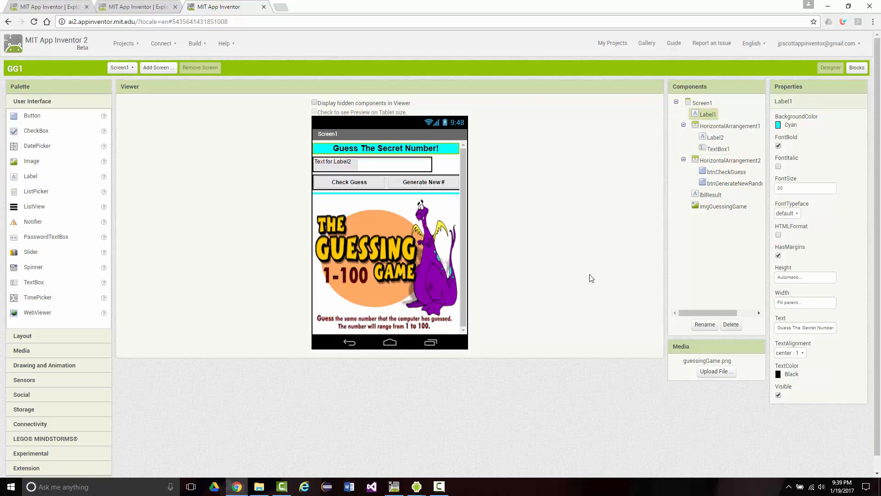
{"action": "left_click", "coordinate": [704, 325]}
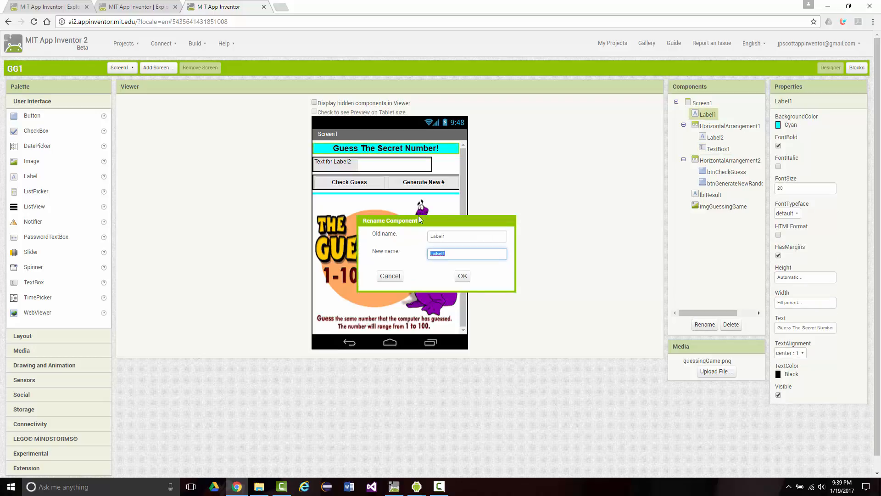
{"action": "type", "text": "lblTitle"}
{"action": "key", "text": "Return"}
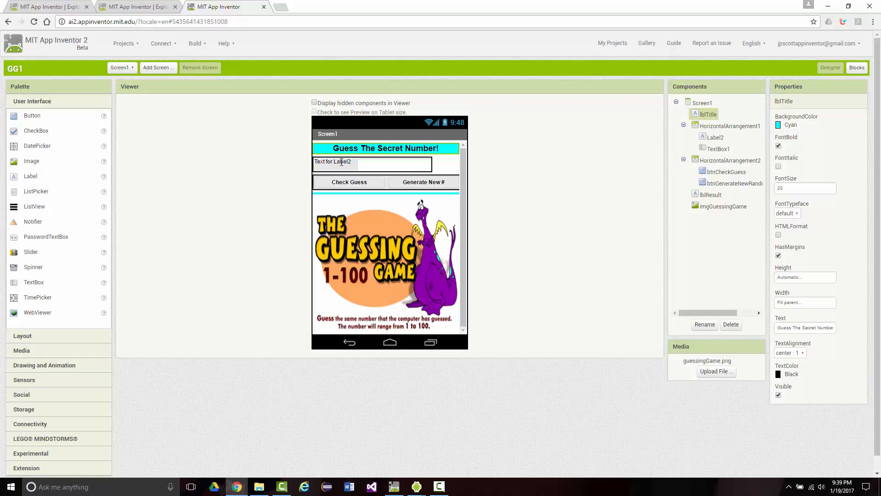
- Set the text of Label2 to "Enter Guess:" and its width to 60 percent
{"action": "left_click", "coordinate": [341, 162]}
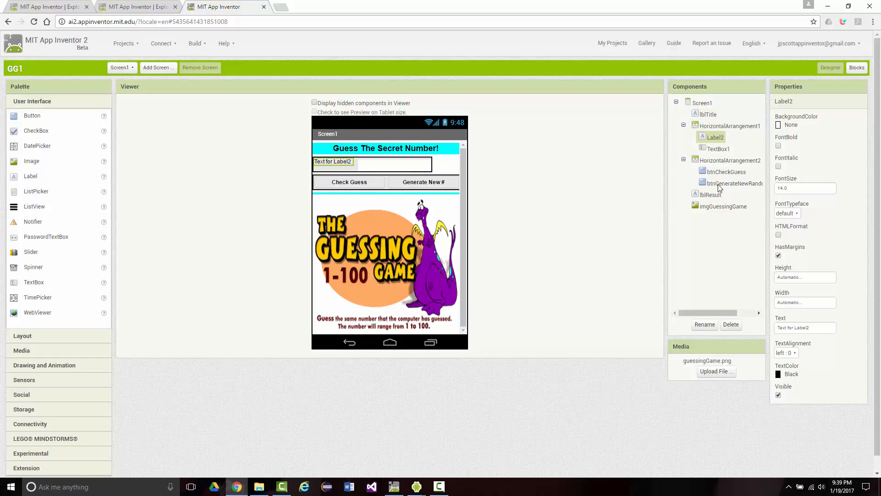
{"action": "left_click", "coordinate": [825, 330]}
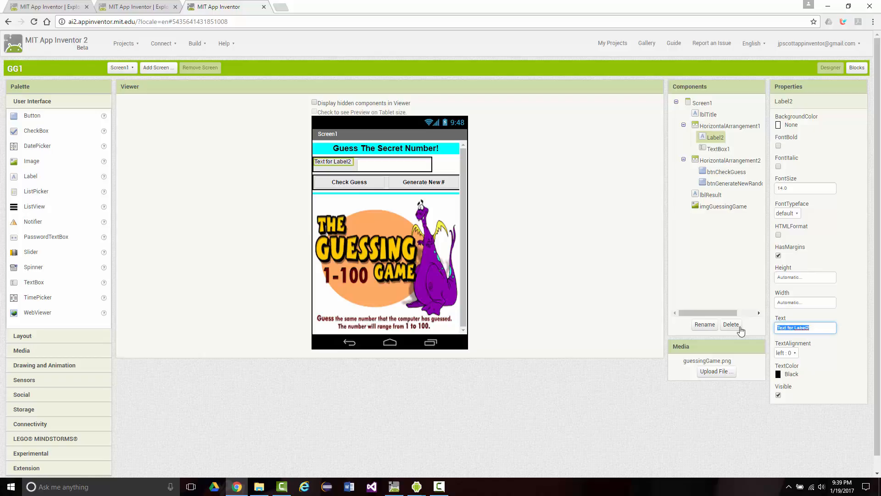
{"action": "type", "text": "Enter Guess:"}
{"action": "key", "text": "Return"}
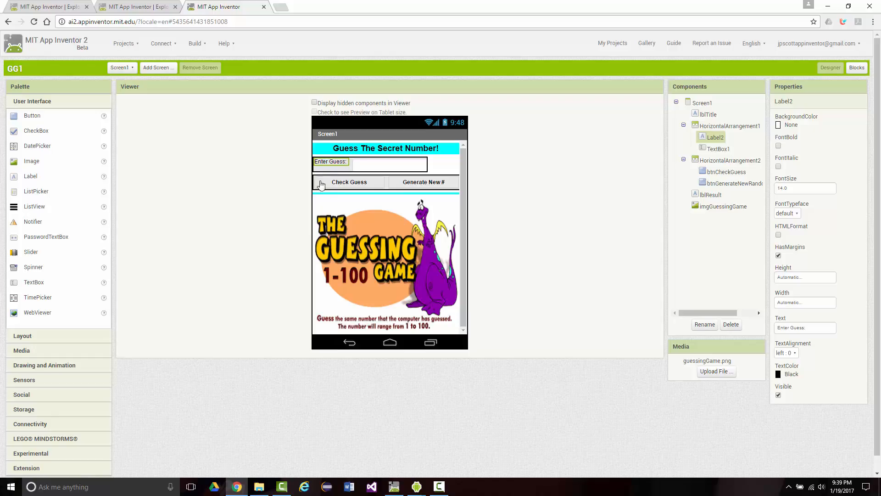
{"action": "left_click", "coordinate": [788, 303]}
{"action": "left_click", "coordinate": [789, 336]}
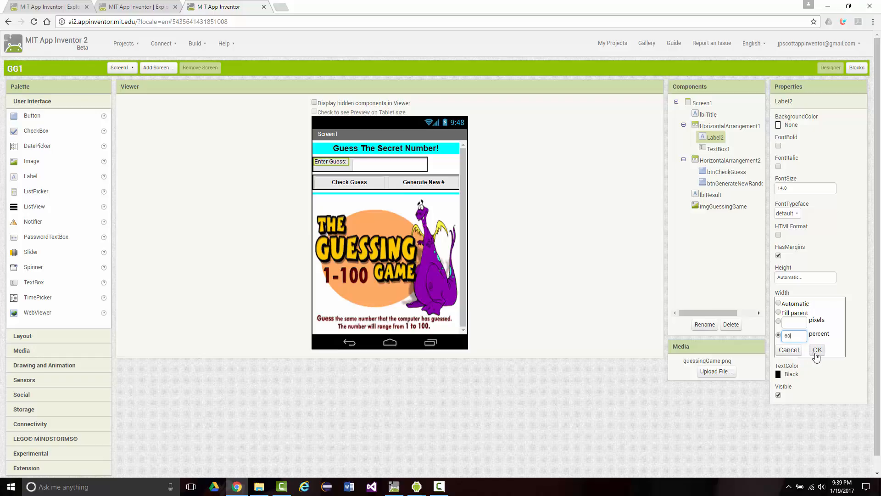
{"action": "left_click", "coordinate": [817, 350]}
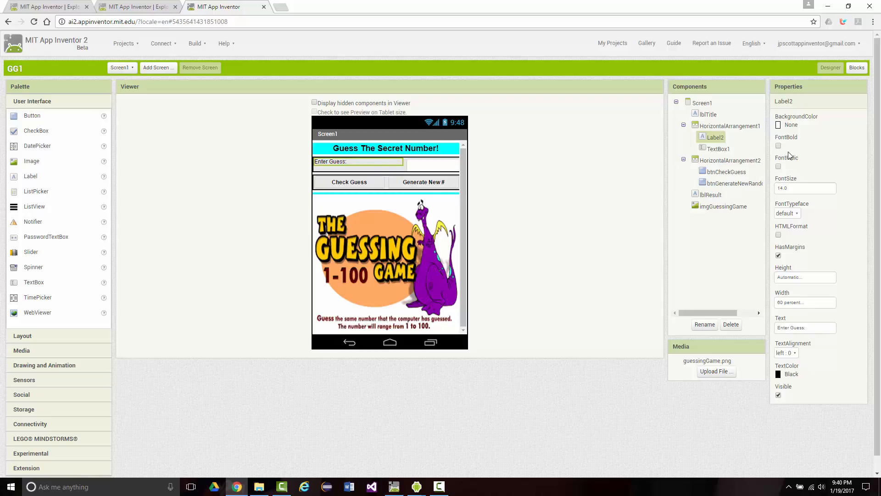
- Make the Enter Guess label's text bold and set its font size to 18
{"action": "left_click", "coordinate": [779, 146]}
{"action": "left_click_drag", "start_coordinate": [790, 179], "coordinate": [791, 183]}
{"action": "left_click", "coordinate": [790, 188]}
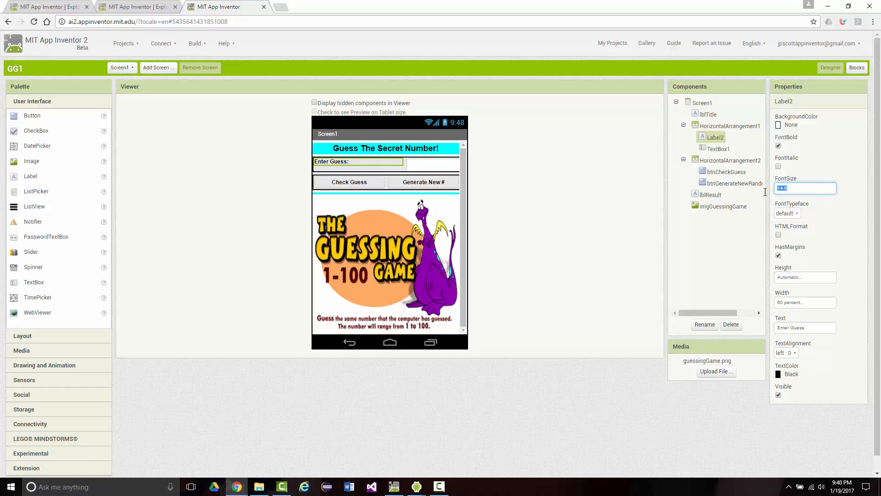
{"action": "type", "text": "18"}
{"action": "key", "text": "Return"}
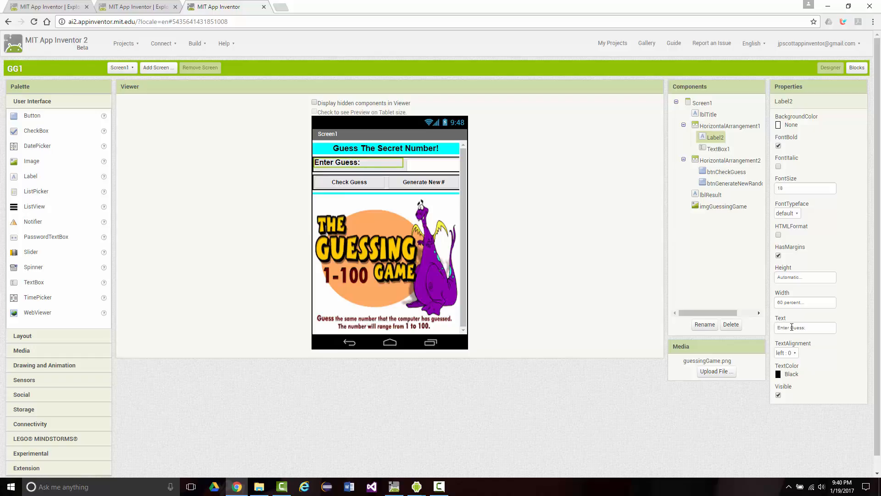
- Change the guess label's text to "Enter Your Guess:" and center its alignment
{"action": "left_click", "coordinate": [793, 329]}
{"action": "type", "text": "YOur"}
{"action": "key", "text": "Return"}
{"action": "left_click", "coordinate": [796, 329]}
{"action": "key", "text": "BackSpace"}
{"action": "type", "text": "o"}
{"action": "key", "text": "Return"}
{"action": "left_click", "coordinate": [796, 353]}
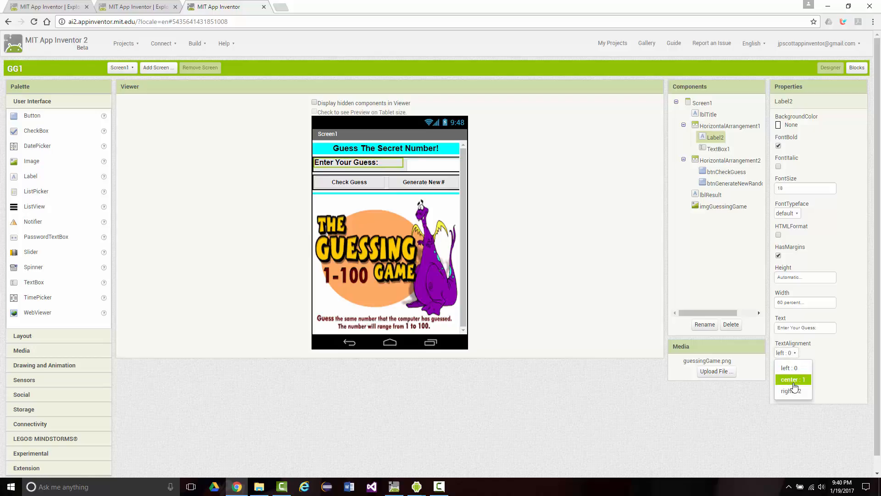
{"action": "left_click", "coordinate": [793, 378]}
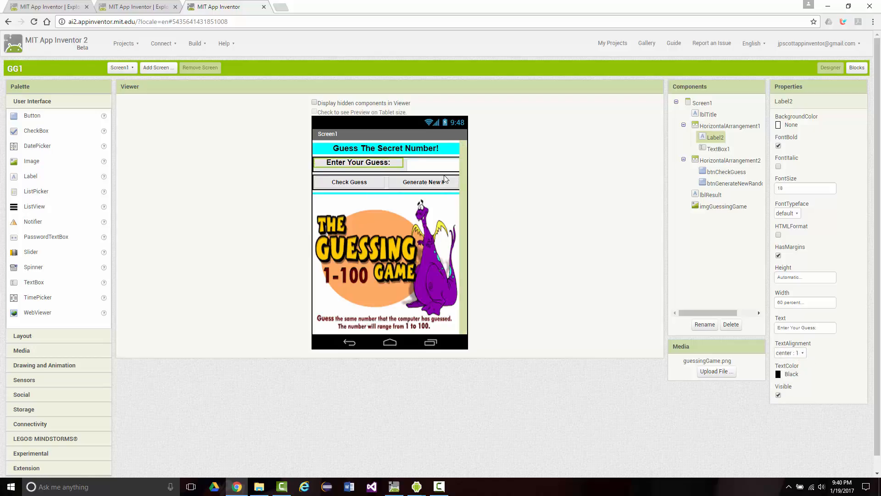
- Rename the "Enter Your Guess:" label component as lblEnterGuess
{"action": "left_click", "coordinate": [430, 163]}
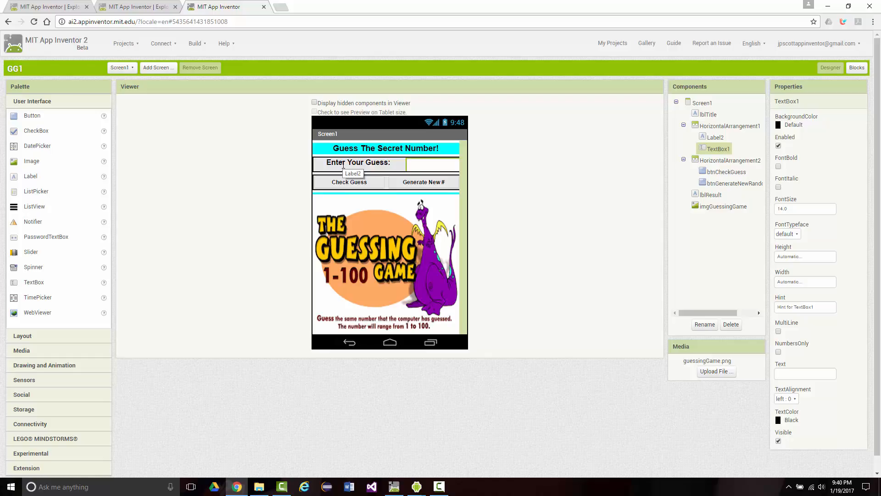
{"action": "left_click", "coordinate": [370, 172]}
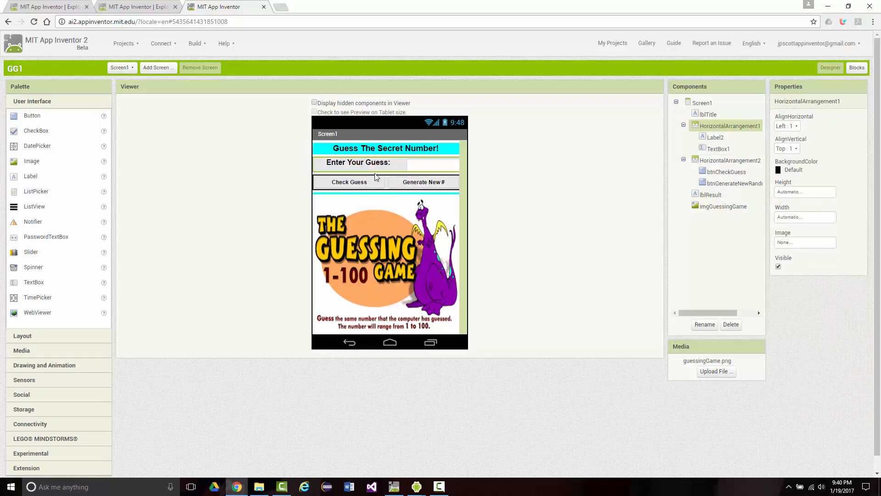
{"action": "left_click", "coordinate": [341, 166]}
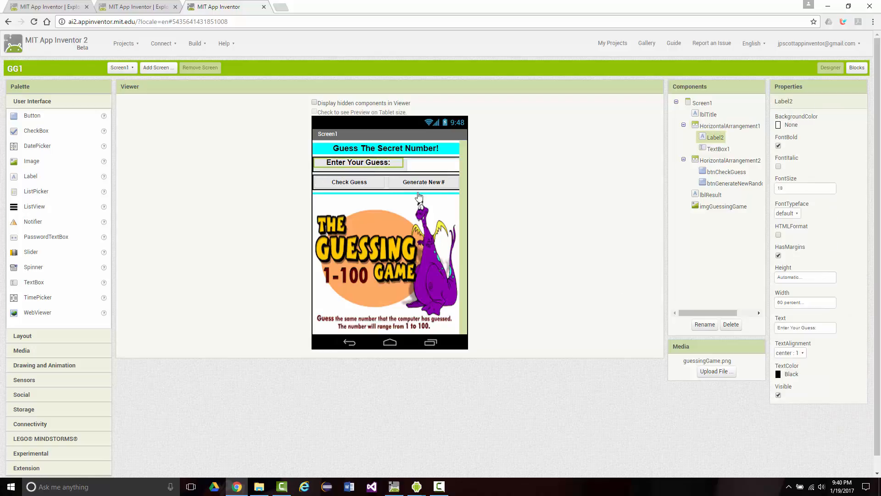
{"action": "left_click", "coordinate": [705, 324]}
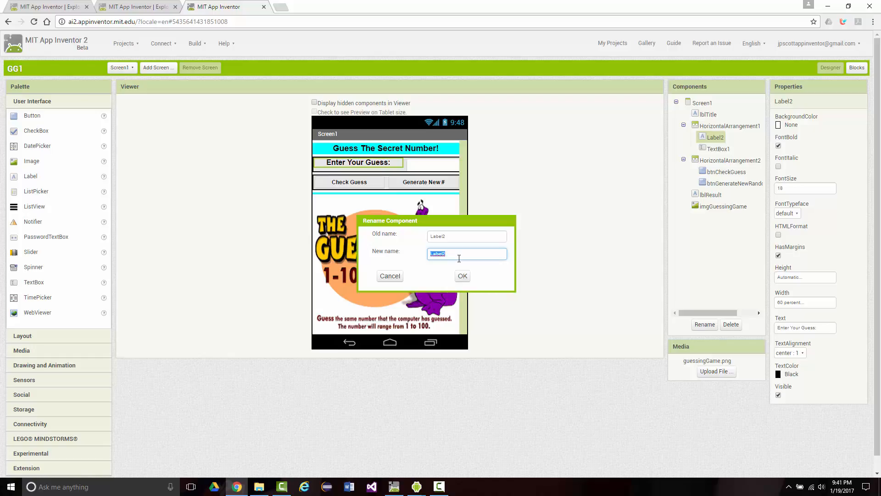
{"action": "type", "text": "lblEnterGuess"}
{"action": "key", "text": "Return"}
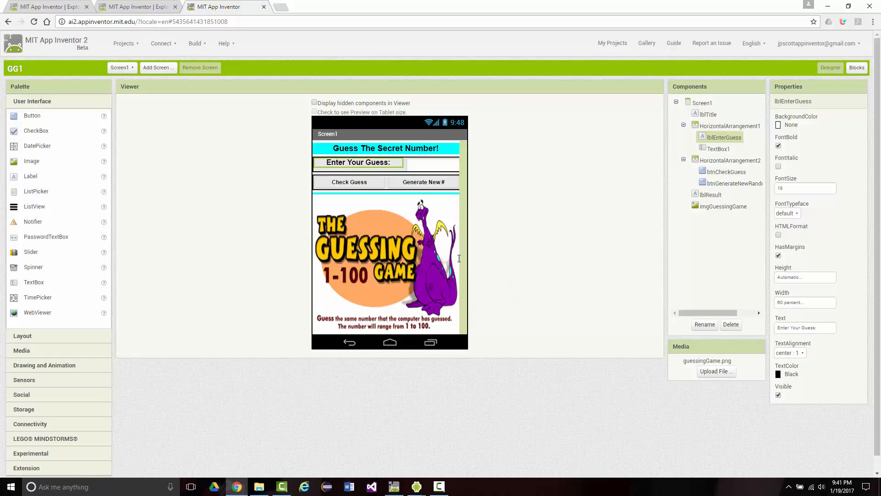
- Rename the text box beside the guess label as txtEnterGuess
{"action": "left_click", "coordinate": [430, 165]}
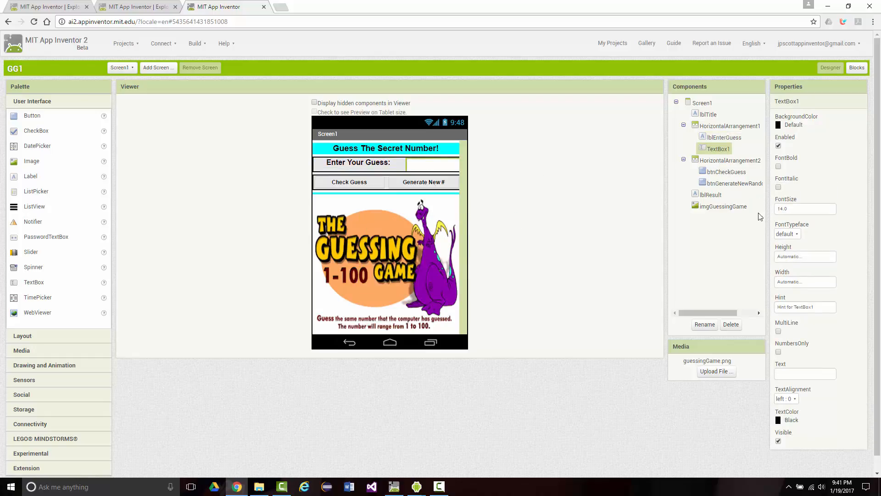
{"action": "left_click", "coordinate": [707, 325]}
{"action": "type", "text": "tx"}
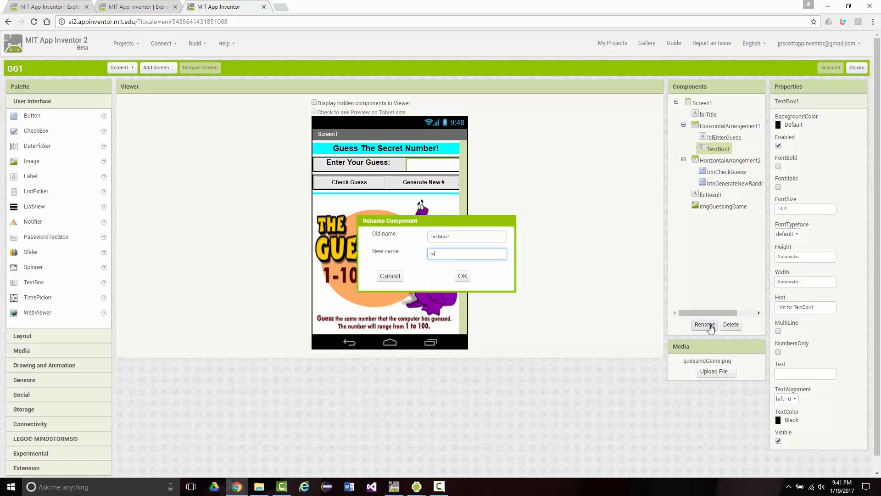
{"action": "type", "text": "Guess"}
{"action": "key", "text": "Return"}
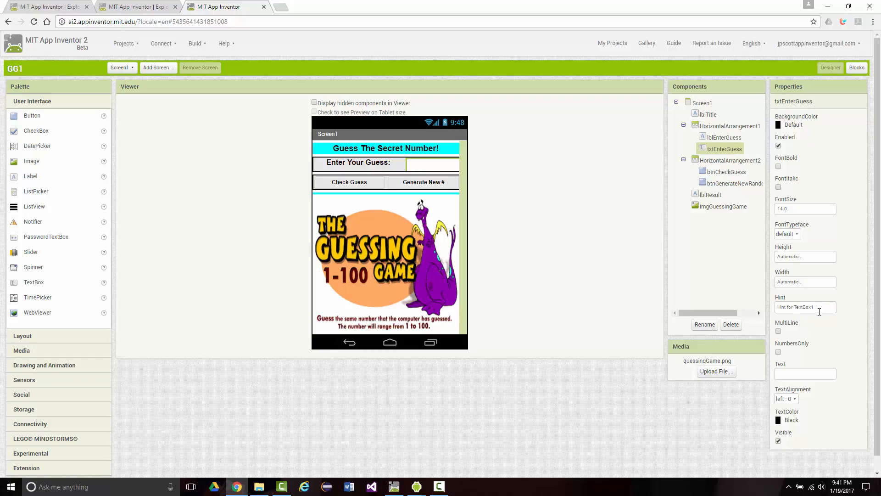
- Set the hint of txtEnterGuess to "# between 1 - 100" and restrict its input to numbers only
{"action": "left_click_drag", "start_coordinate": [815, 308], "coordinate": [776, 311]}
{"action": "type", "text": "# between 1 - 100"}
{"action": "left_click", "coordinate": [807, 328]}
{"action": "mouse_move", "coordinate": [409, 164]}
- Set the width of txtEnterGuess to 36 percent
{"action": "left_click", "coordinate": [793, 282]}
{"action": "left_click", "coordinate": [790, 316]}
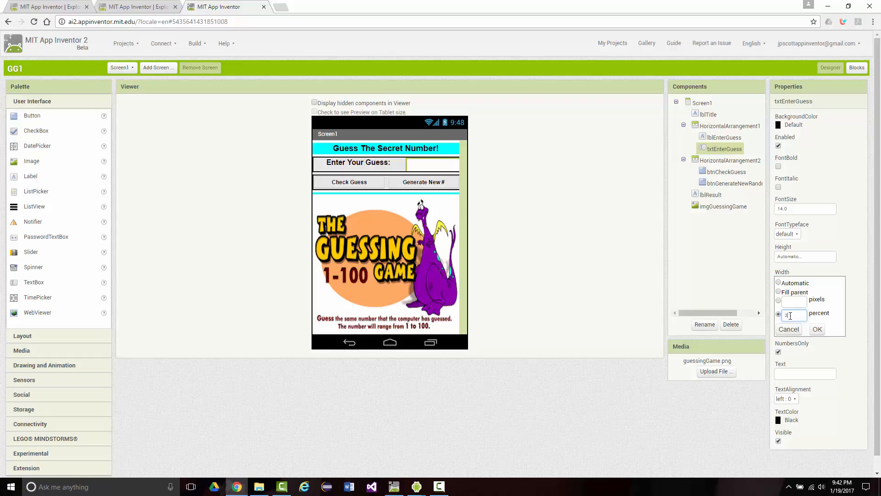
{"action": "type", "text": "36"}
{"action": "left_click", "coordinate": [817, 329]}
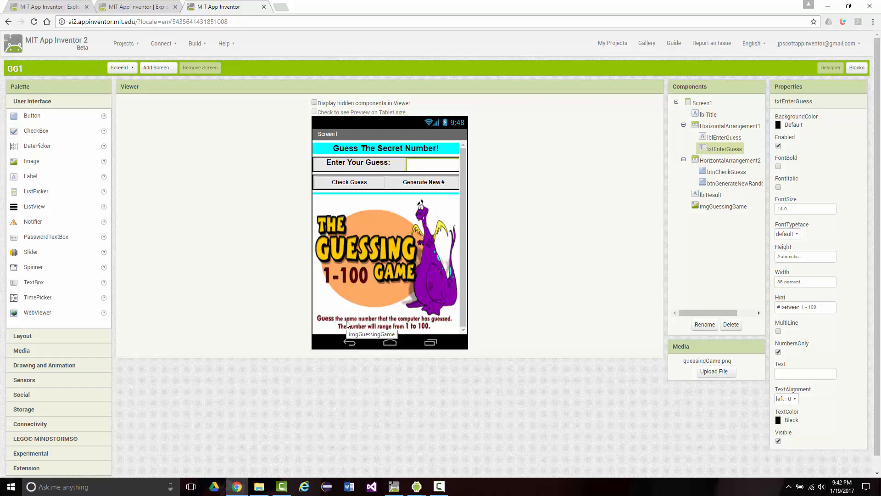
- Switch to the Android emulator window to view the finished screen layout
{"action": "mouse_move", "coordinate": [416, 486]}
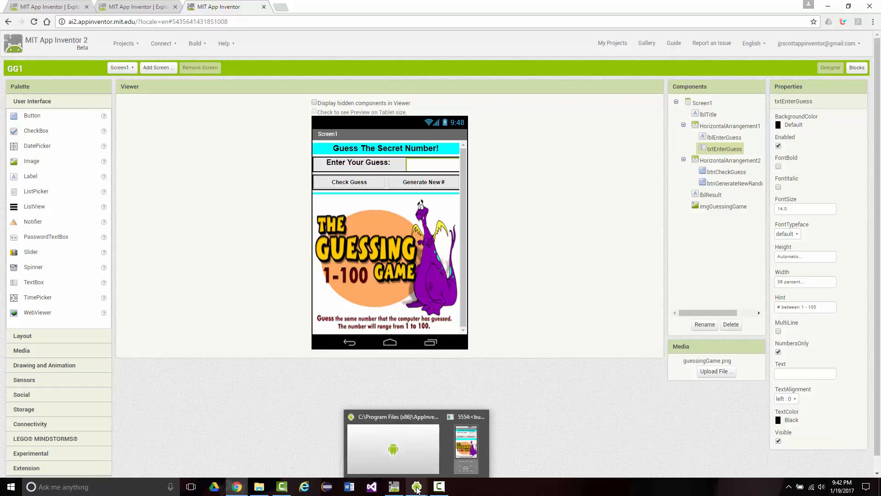
{"action": "left_click", "coordinate": [464, 466]}
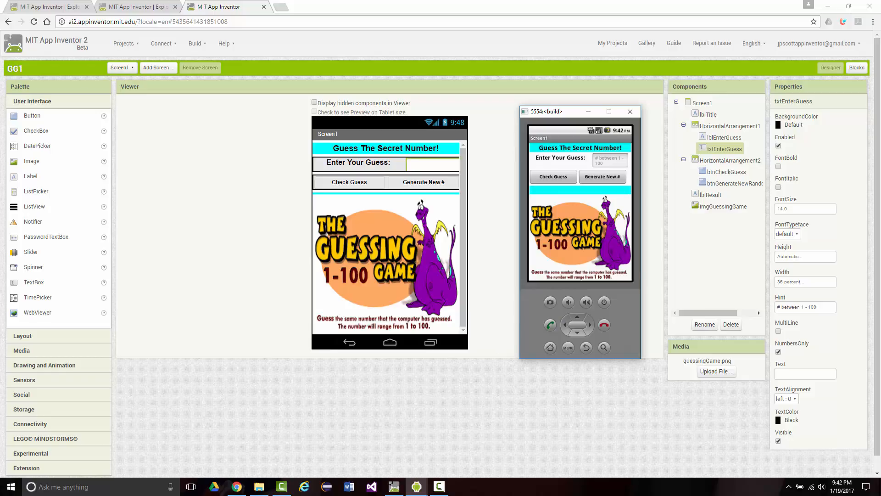
{"action": "left_click", "coordinate": [441, 487]}
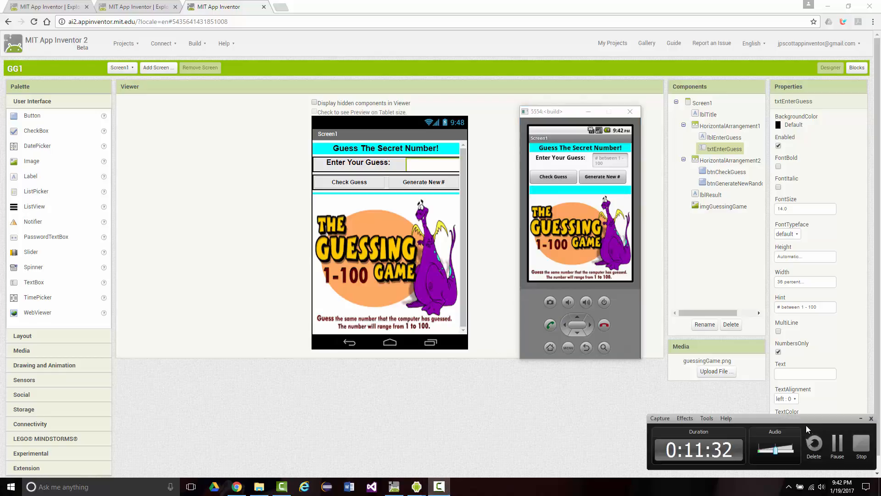